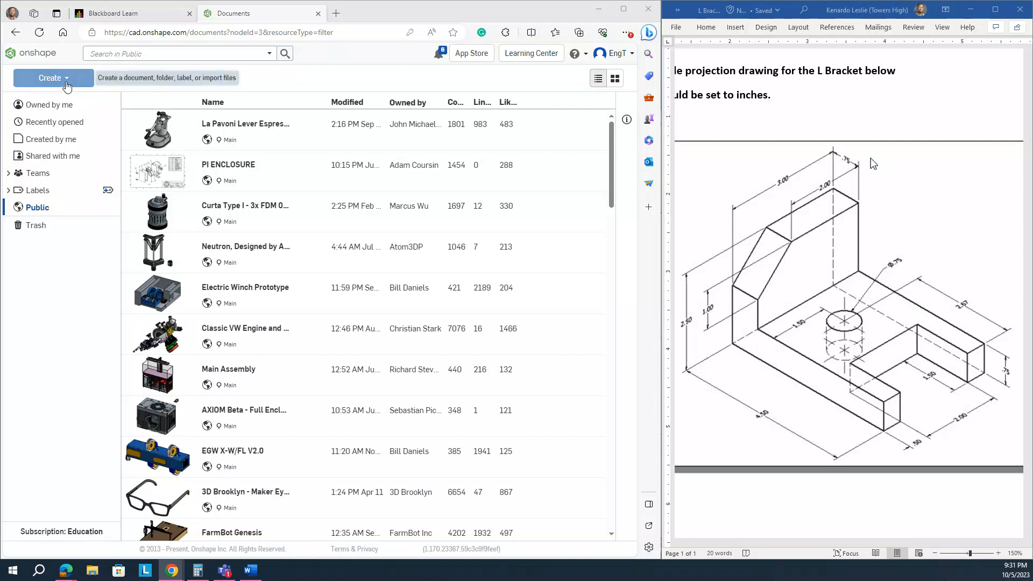
- Create a new document named "L Bracket"
{"action": "left_click", "coordinate": [67, 85]}
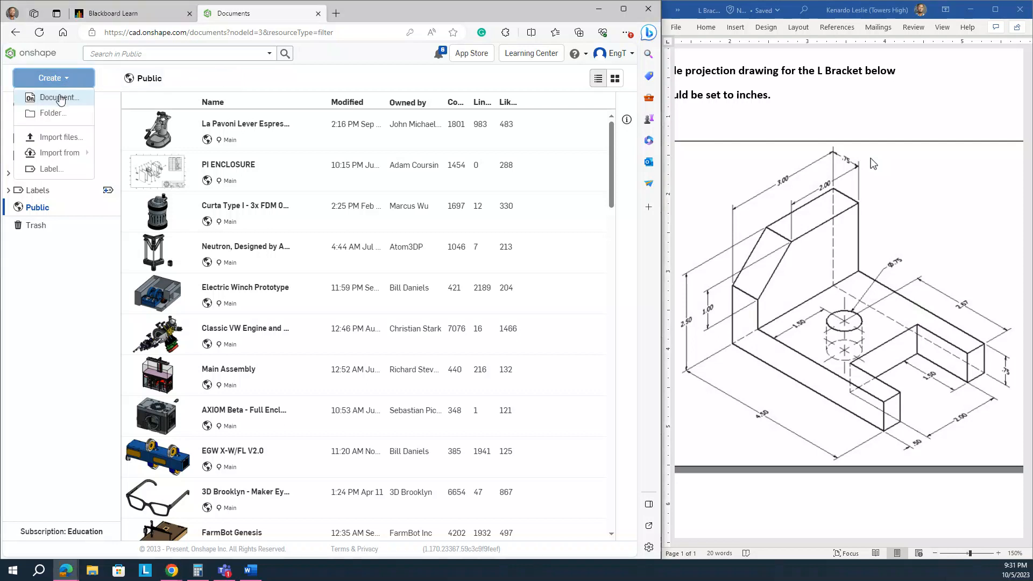
{"action": "left_click", "coordinate": [60, 98]}
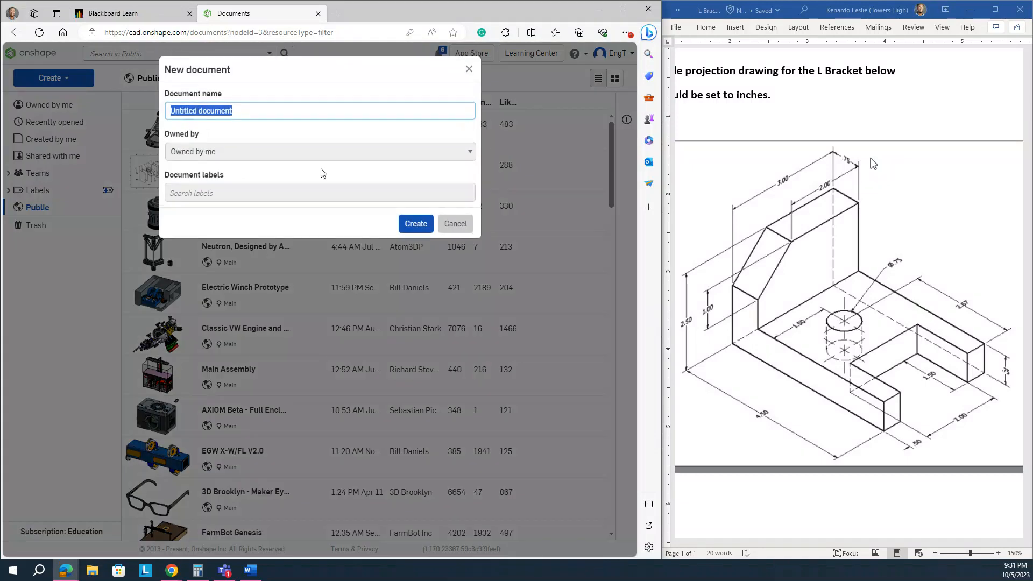
{"action": "type", "text": "L"}
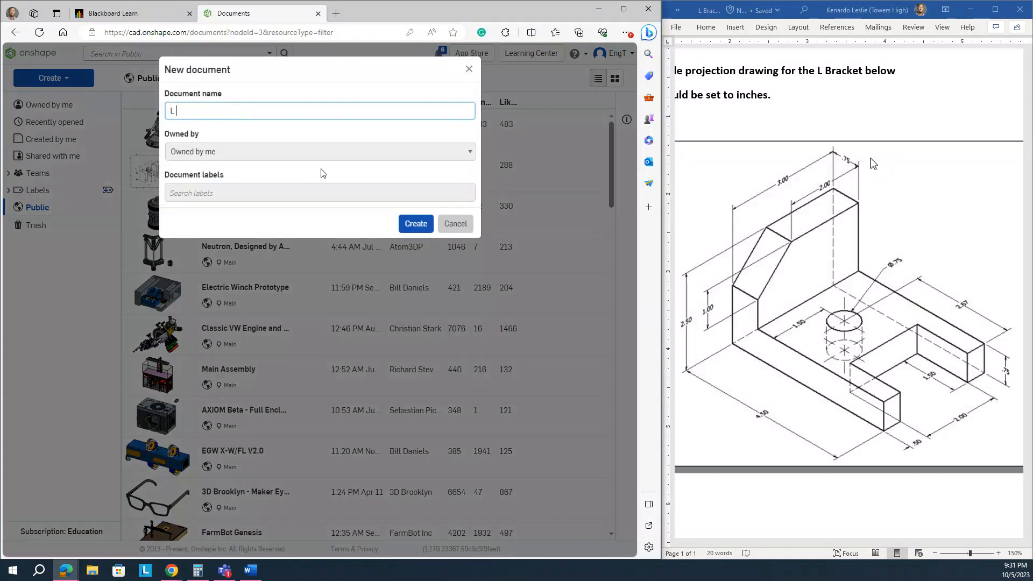
{"action": "type", "text": " Bracket"}
{"action": "left_click", "coordinate": [408, 223]}
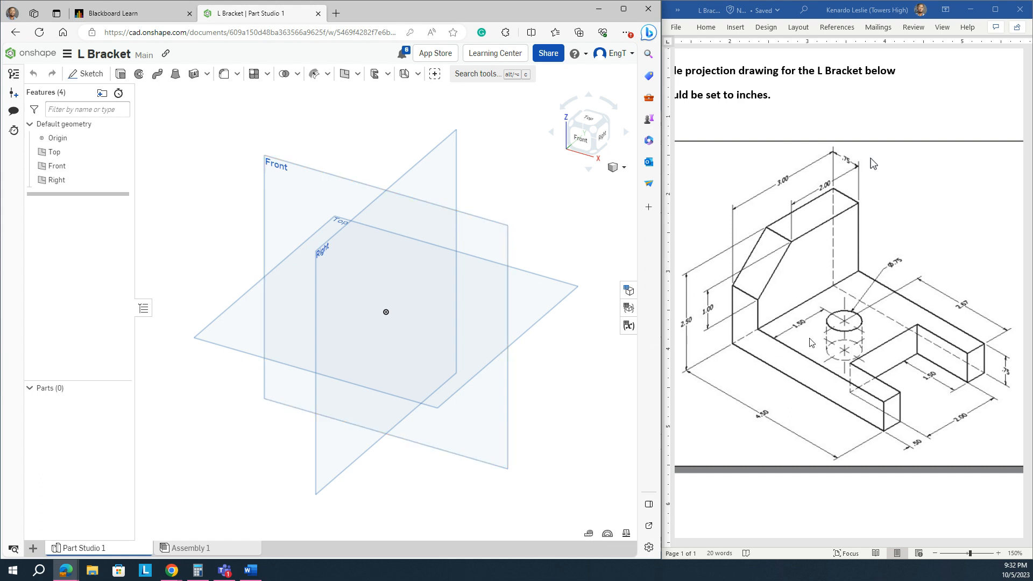
- Start a new sketch on the Front plane
{"action": "left_click", "coordinate": [54, 152]}
{"action": "left_click", "coordinate": [84, 80]}
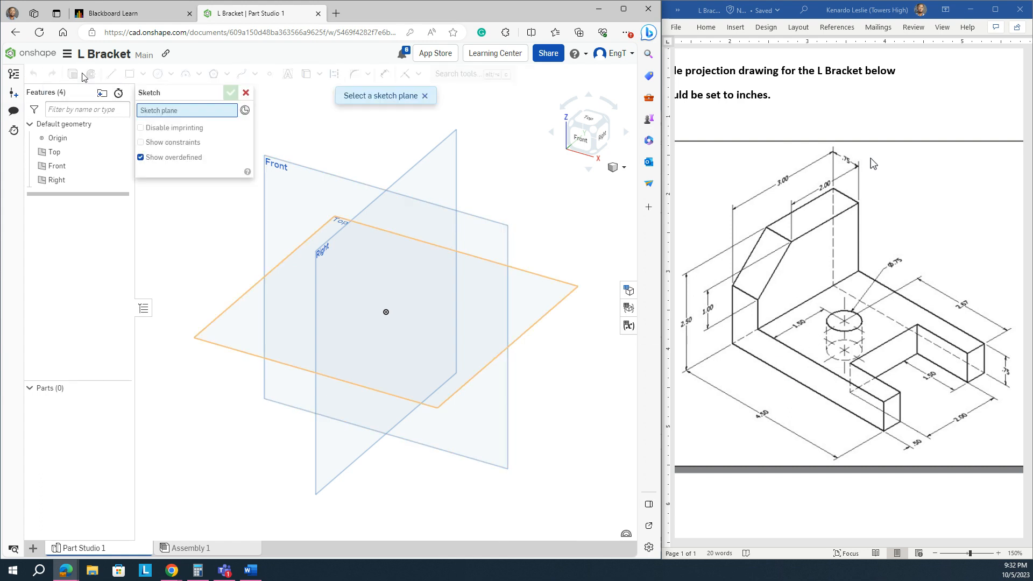
{"action": "left_click", "coordinate": [278, 185]}
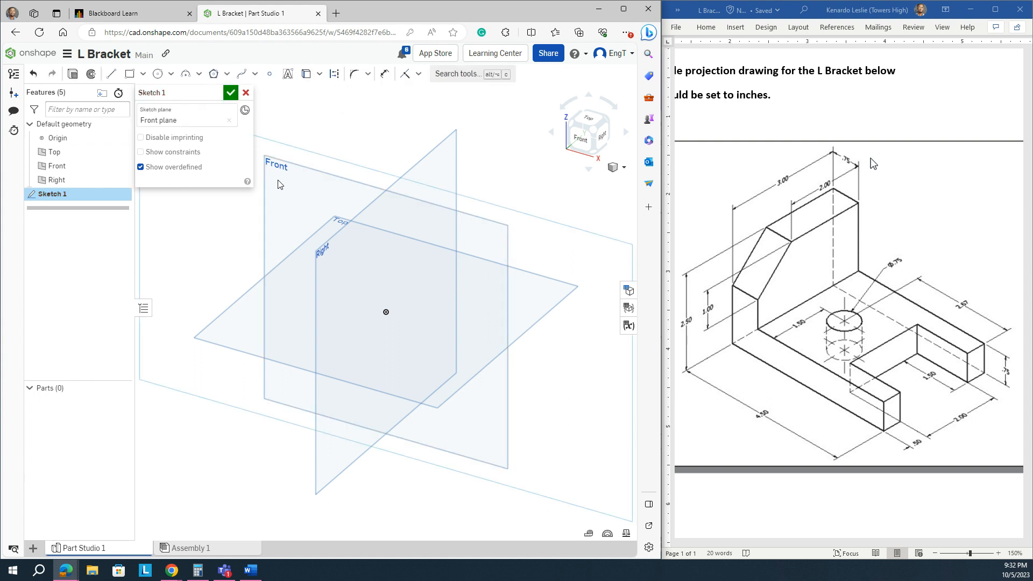
- Hide all default planes and turn the view normal to the sketch plane
{"action": "right_click", "coordinate": [52, 171]}
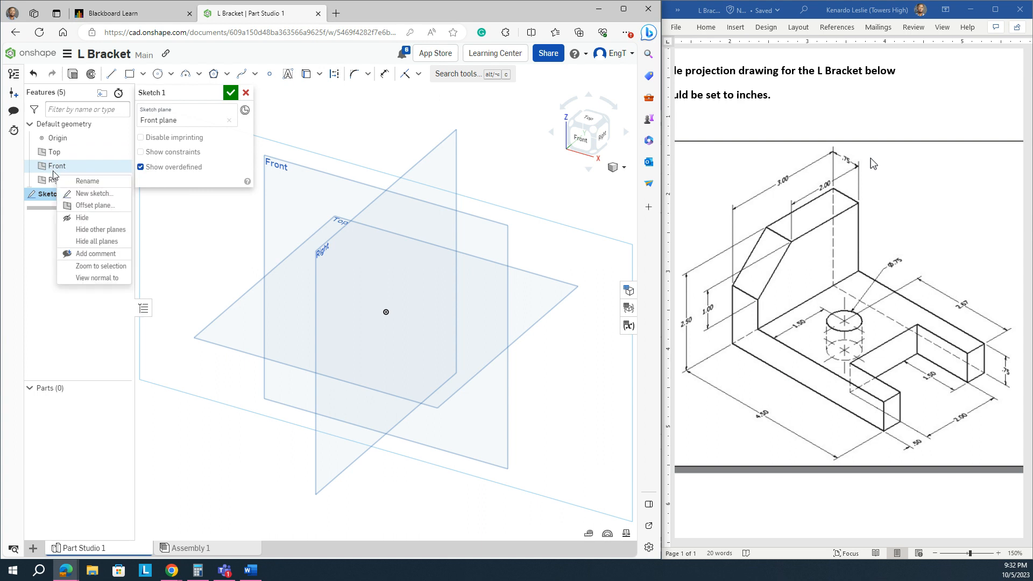
{"action": "left_click", "coordinate": [80, 242]}
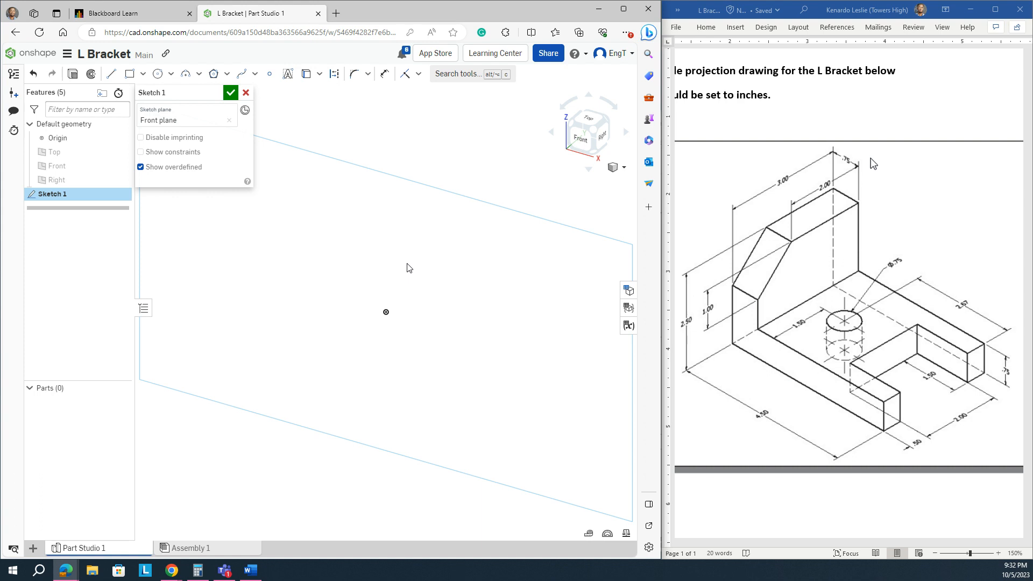
{"action": "right_click", "coordinate": [438, 144]}
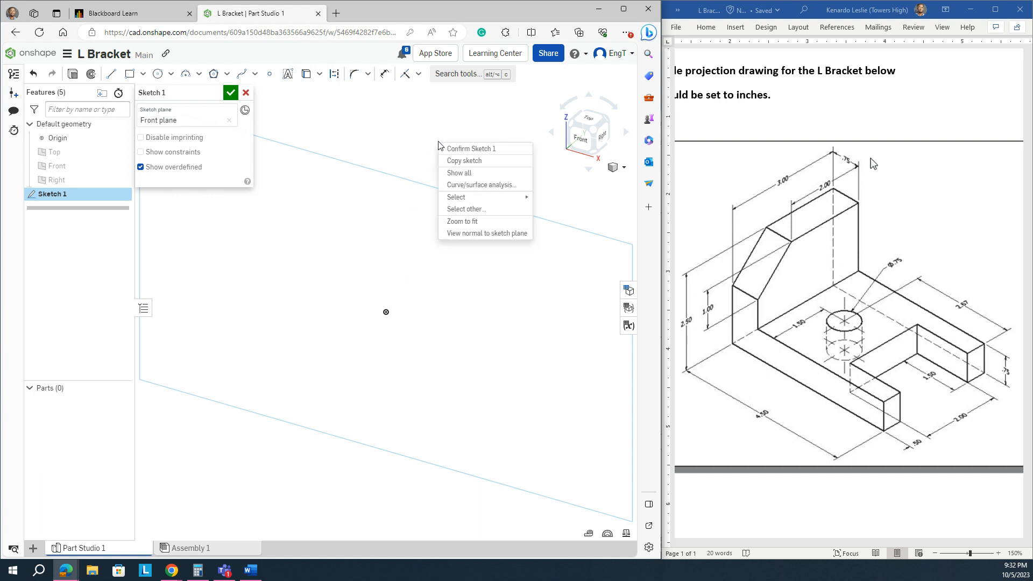
{"action": "left_click", "coordinate": [475, 232]}
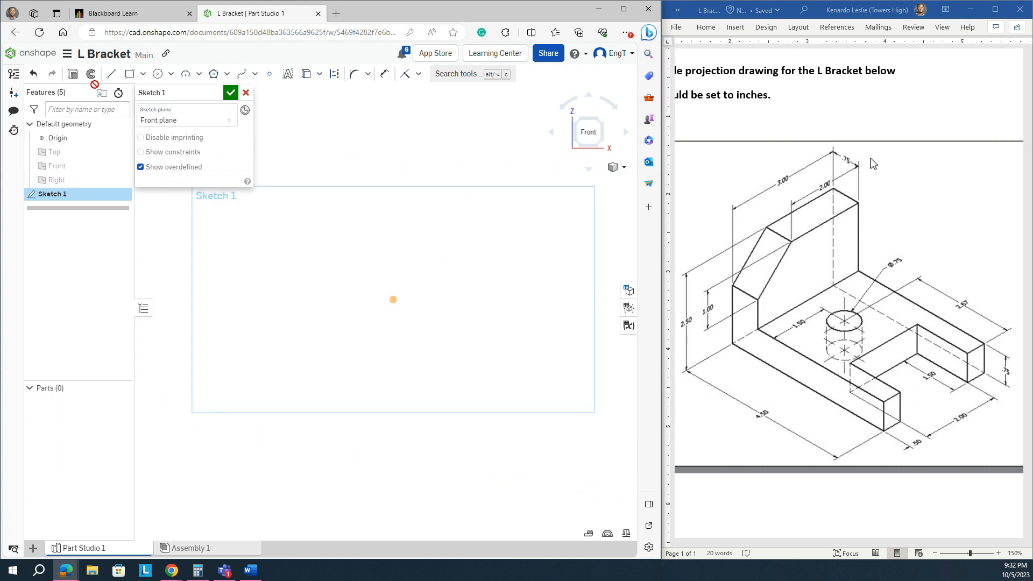
- Check the default length unit in the workspace units, then close the settings without changes
{"action": "left_click", "coordinate": [66, 55]}
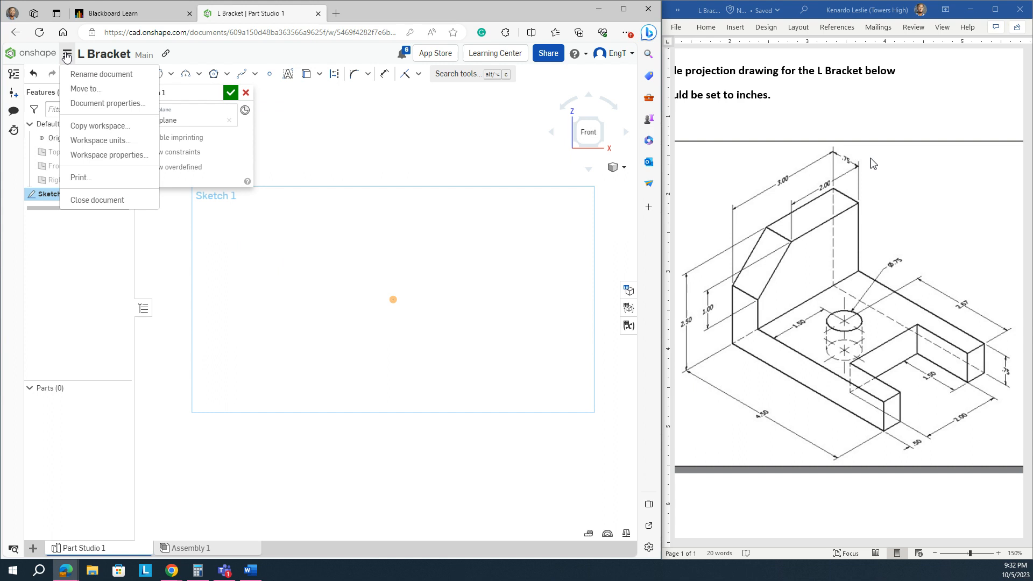
{"action": "left_click", "coordinate": [96, 141]}
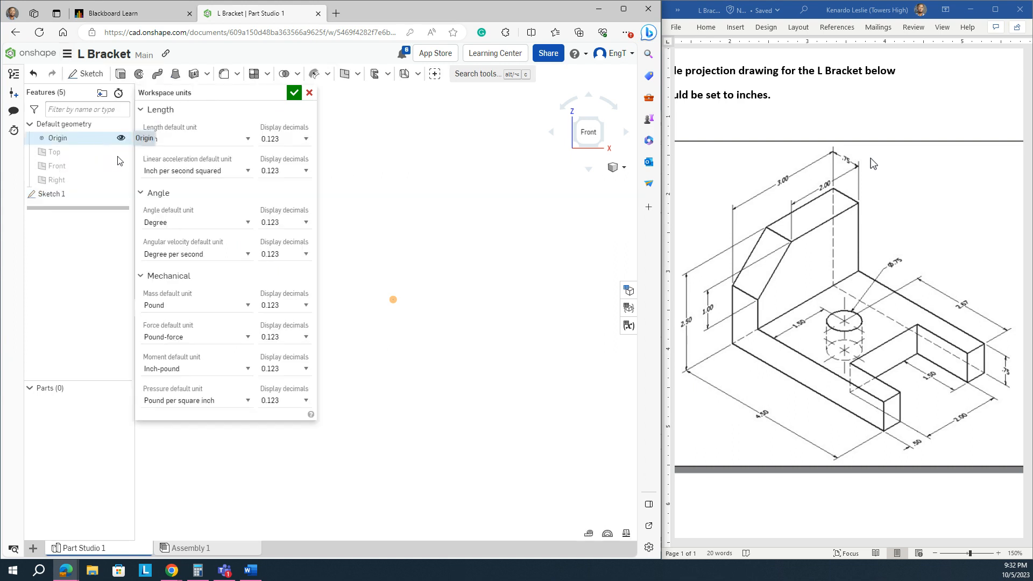
{"action": "left_click", "coordinate": [310, 95]}
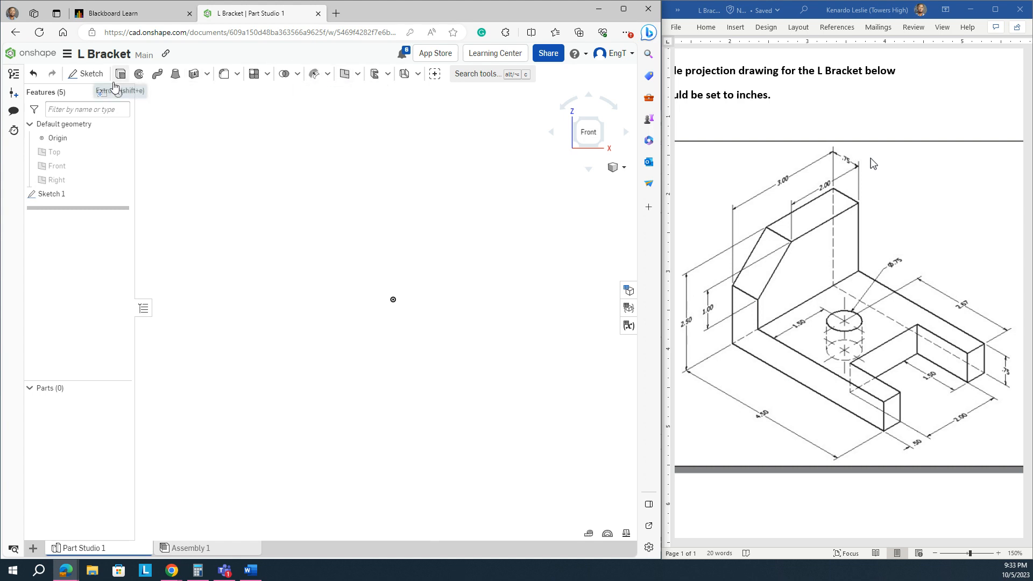
- Reopen the Front plane sketch and draw a closed L-shaped line profile from the origin, about 6.54 in wide and 4.21 in tall
{"action": "double_click", "coordinate": [71, 196]}
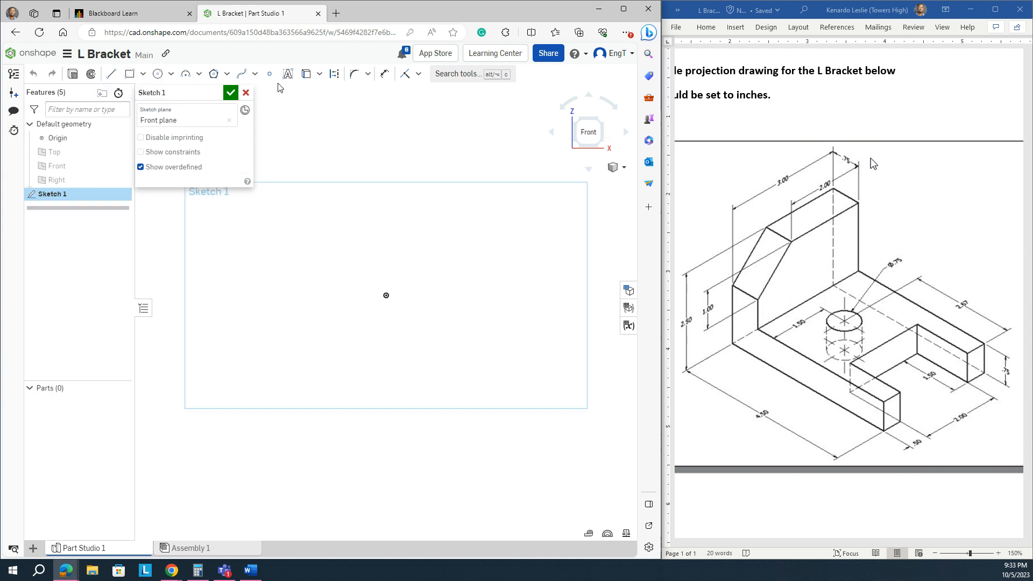
{"action": "left_click", "coordinate": [112, 77]}
{"action": "left_click", "coordinate": [386, 295]}
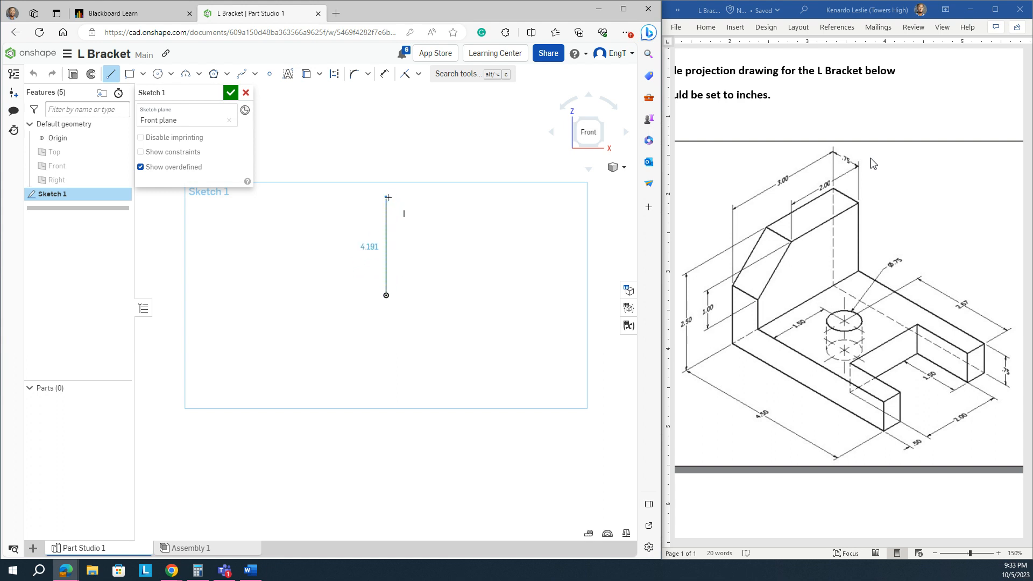
{"action": "left_click", "coordinate": [386, 197]}
{"action": "left_click", "coordinate": [427, 197]}
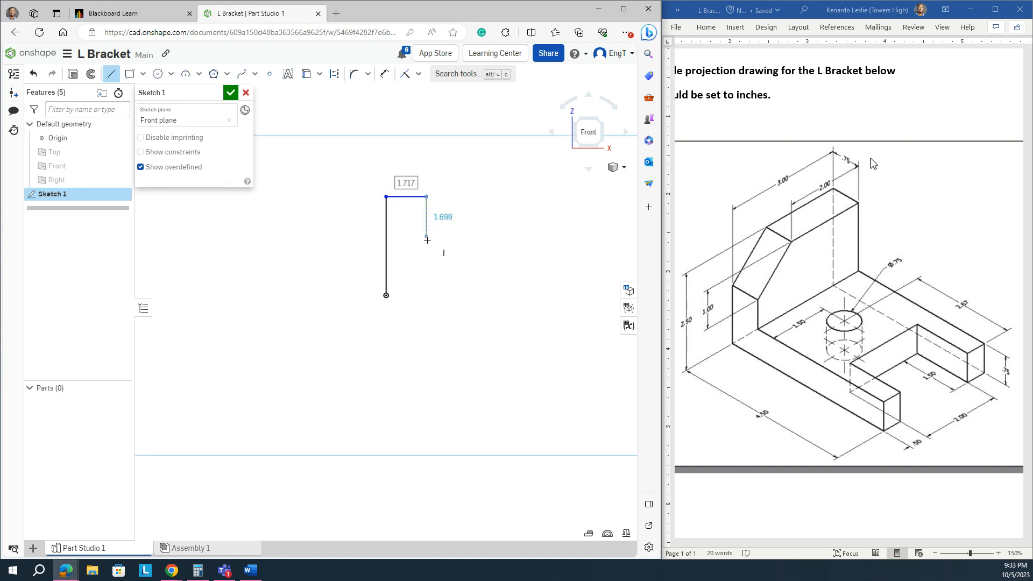
{"action": "left_click", "coordinate": [426, 267]}
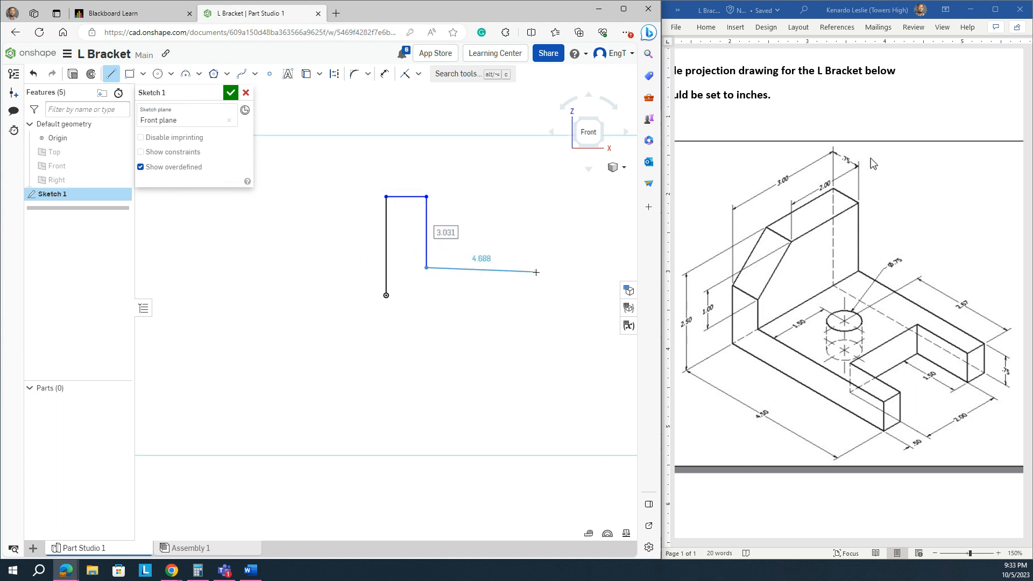
{"action": "left_click", "coordinate": [540, 267]}
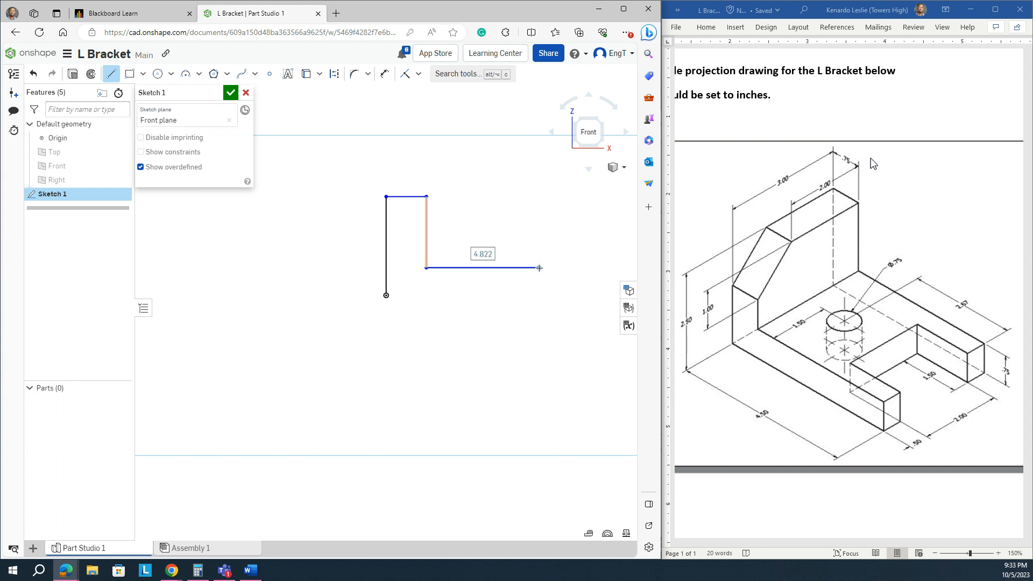
{"action": "left_click", "coordinate": [540, 295]}
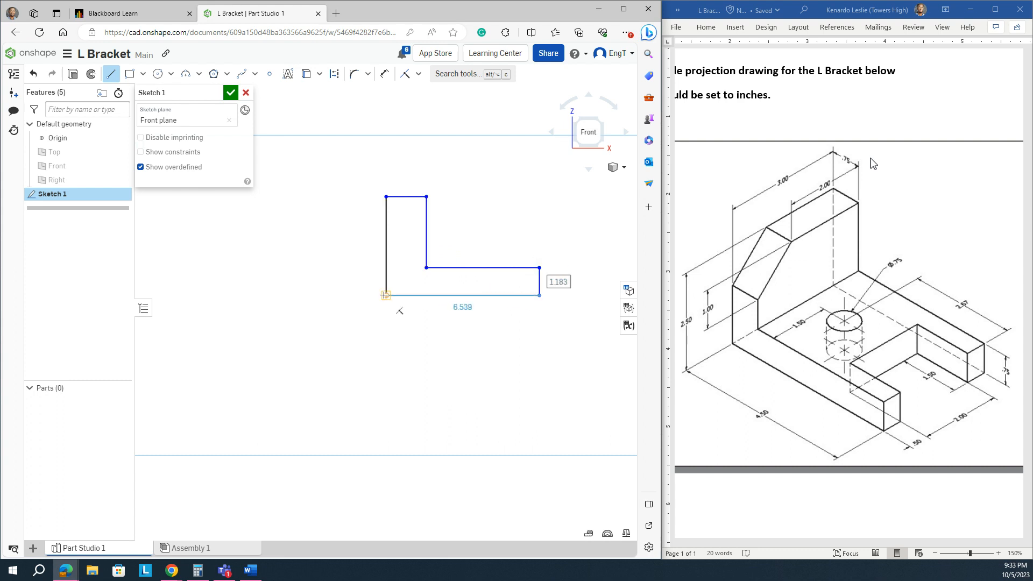
{"action": "left_click", "coordinate": [386, 295]}
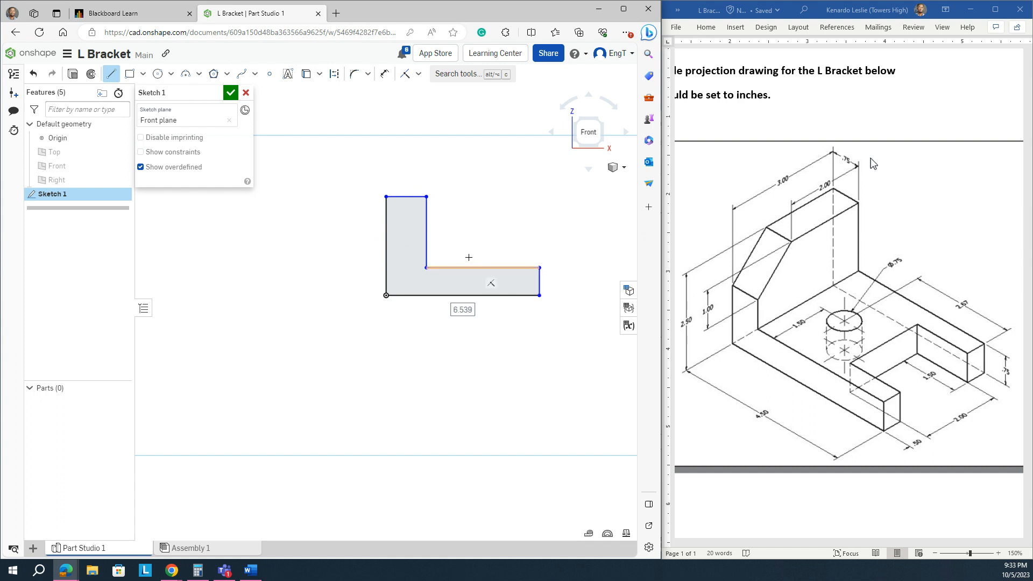
- Dimension the L profile's overall width, overall height, upright thickness and base thickness as drawn, moving the base thickness dimension slightly outward
{"action": "left_click", "coordinate": [384, 74]}
{"action": "left_click", "coordinate": [438, 296]}
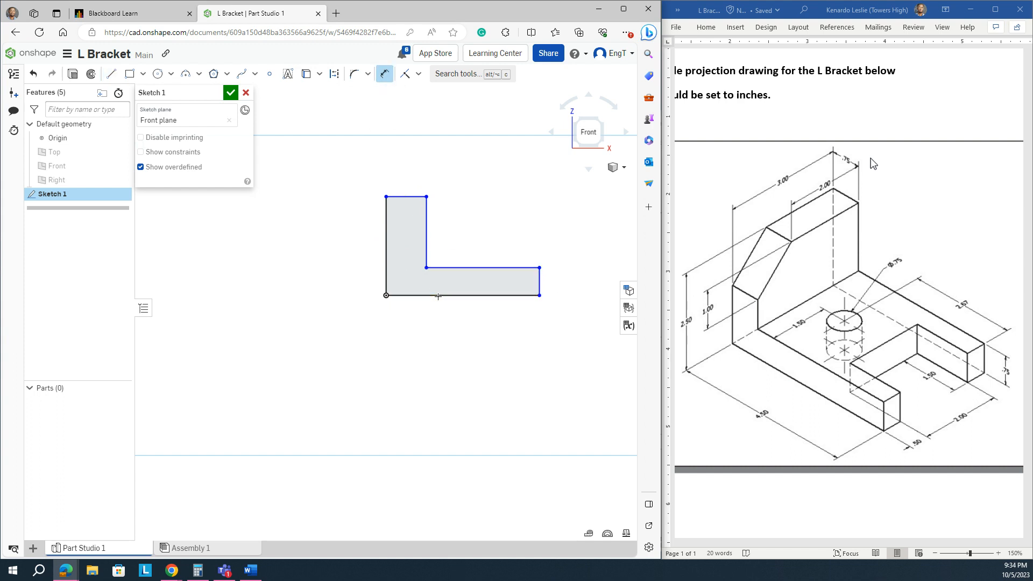
{"action": "left_click", "coordinate": [458, 332]}
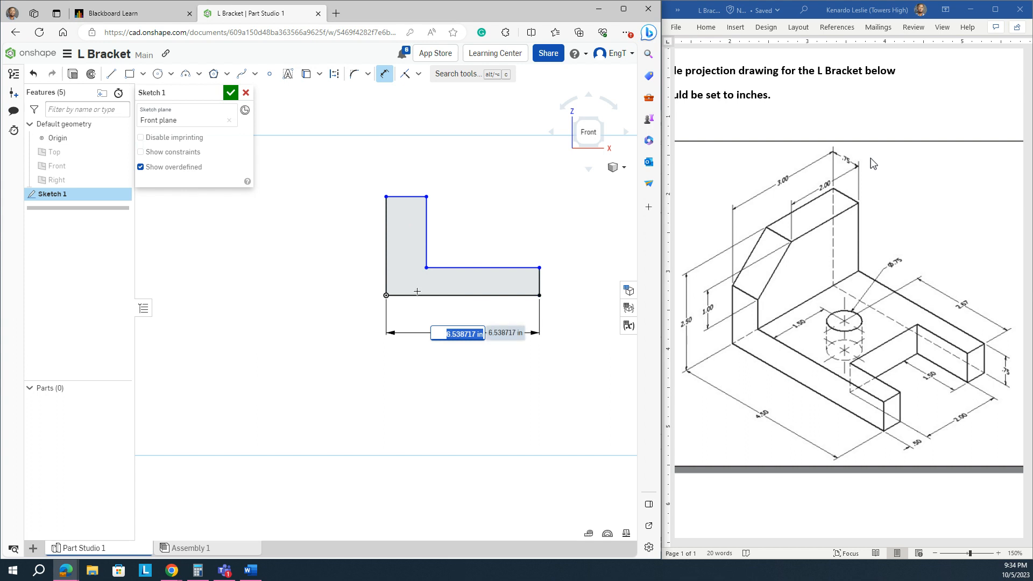
{"action": "left_click", "coordinate": [389, 263]}
{"action": "left_click", "coordinate": [345, 254]}
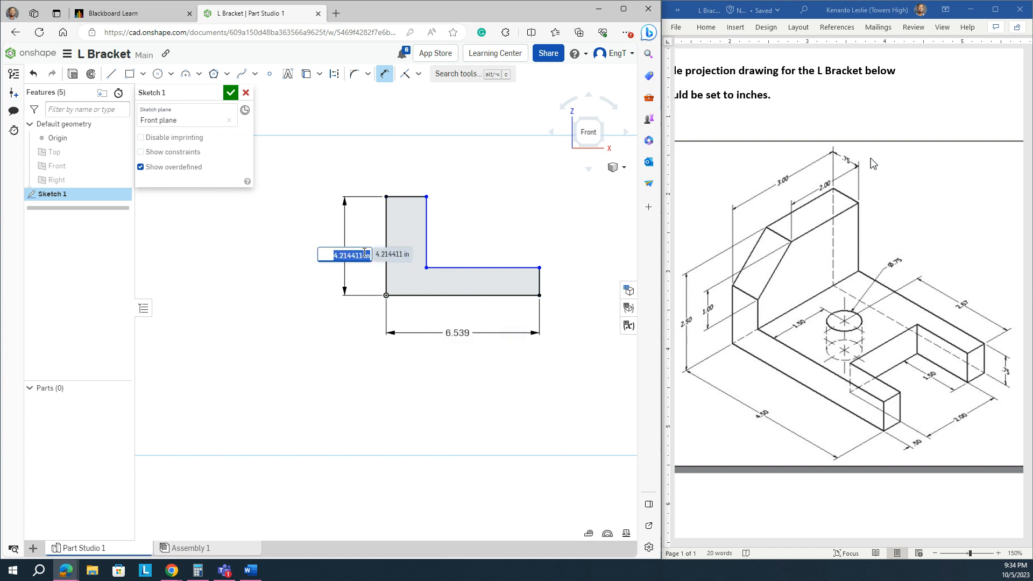
{"action": "left_click", "coordinate": [406, 197]}
{"action": "left_click", "coordinate": [411, 160]}
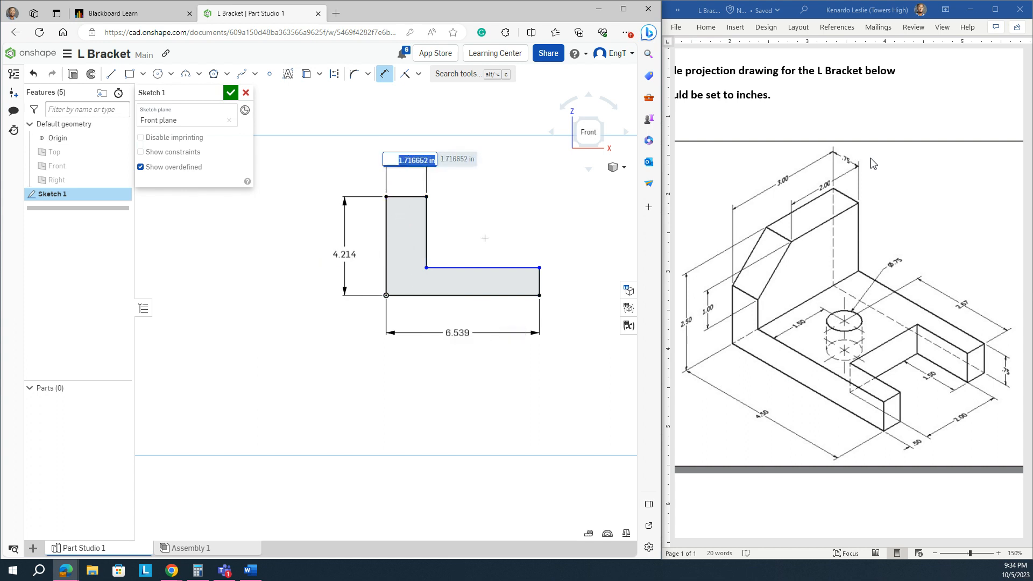
{"action": "left_click", "coordinate": [540, 280]}
{"action": "left_click", "coordinate": [564, 286]}
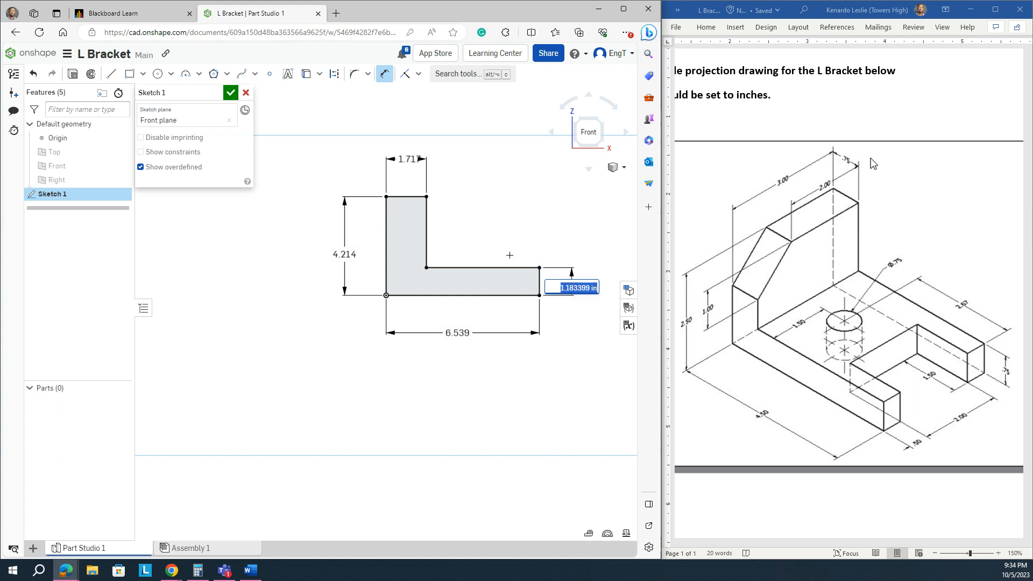
{"action": "key", "text": "Return"}
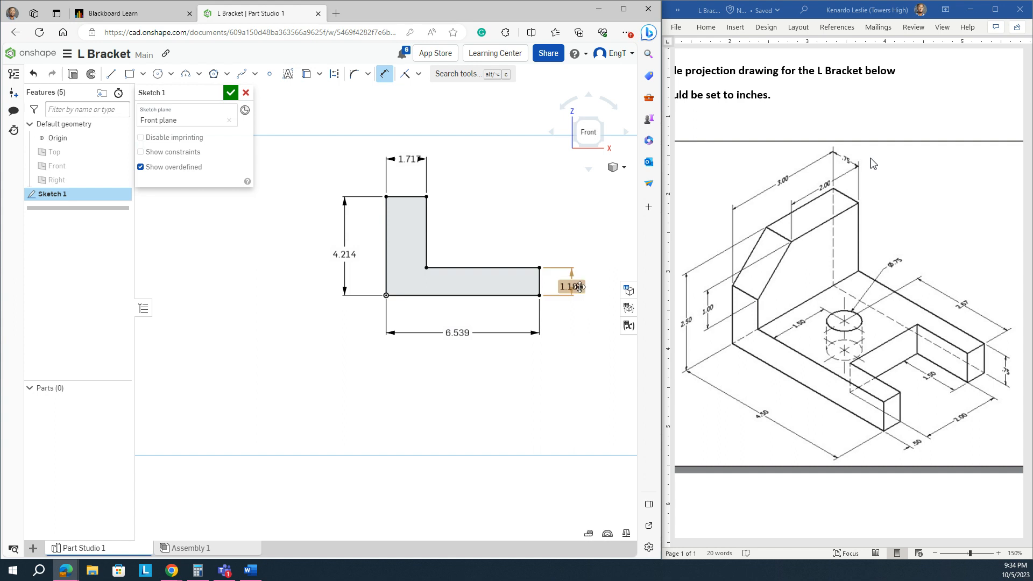
{"action": "left_click_drag", "start_coordinate": [575, 288], "coordinate": [584, 281]}
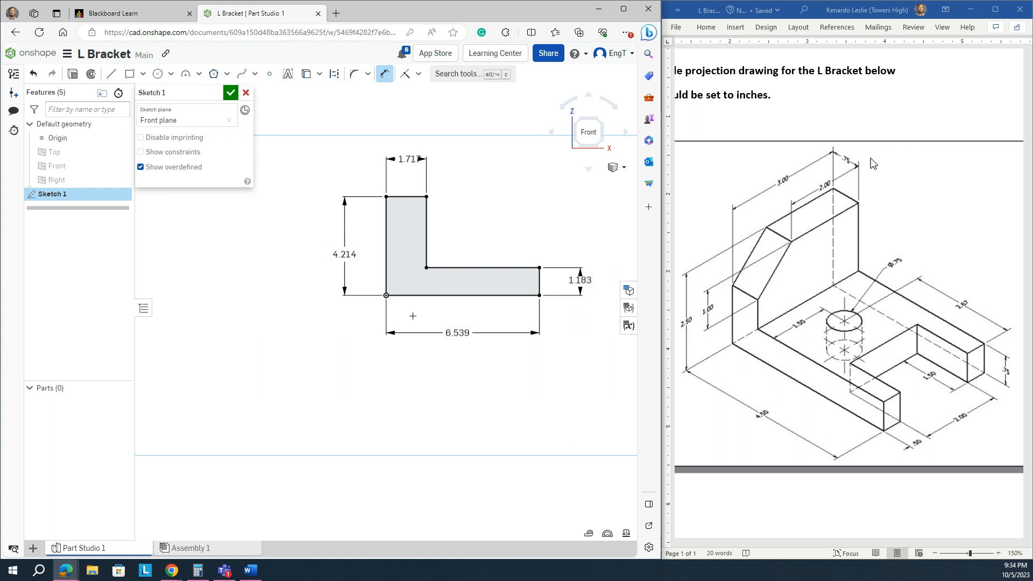
- Set the profile's overall height to 2.5 in and the upright's thickness to 0.75 in
{"action": "mouse_move", "coordinate": [396, 343]}
{"action": "middle_mouse_down"}
{"action": "mouse_move", "coordinate": [350, 385]}
{"action": "mouse_move", "coordinate": [332, 422]}
{"action": "middle_mouse_up"}
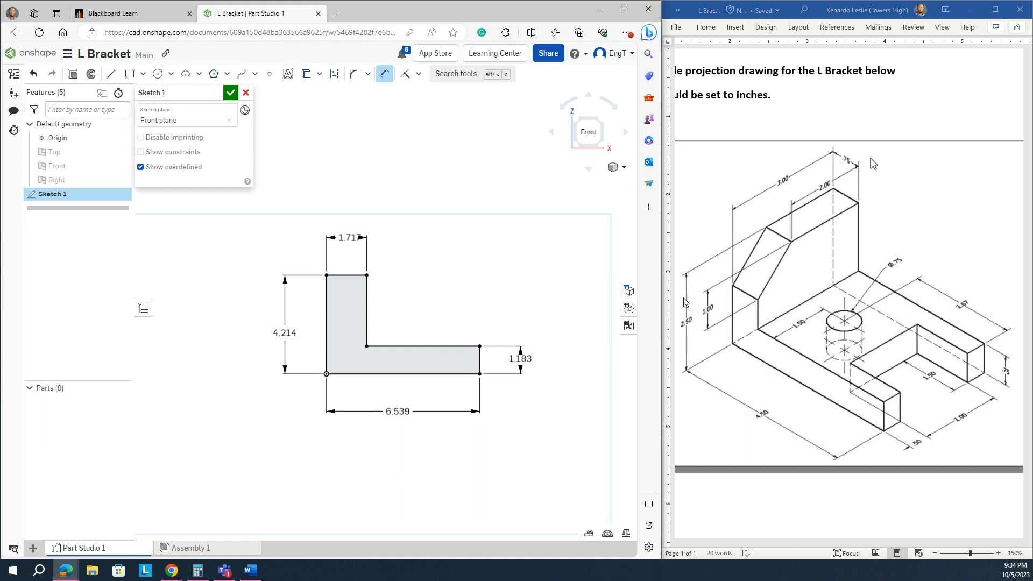
{"action": "double_click", "coordinate": [279, 333]}
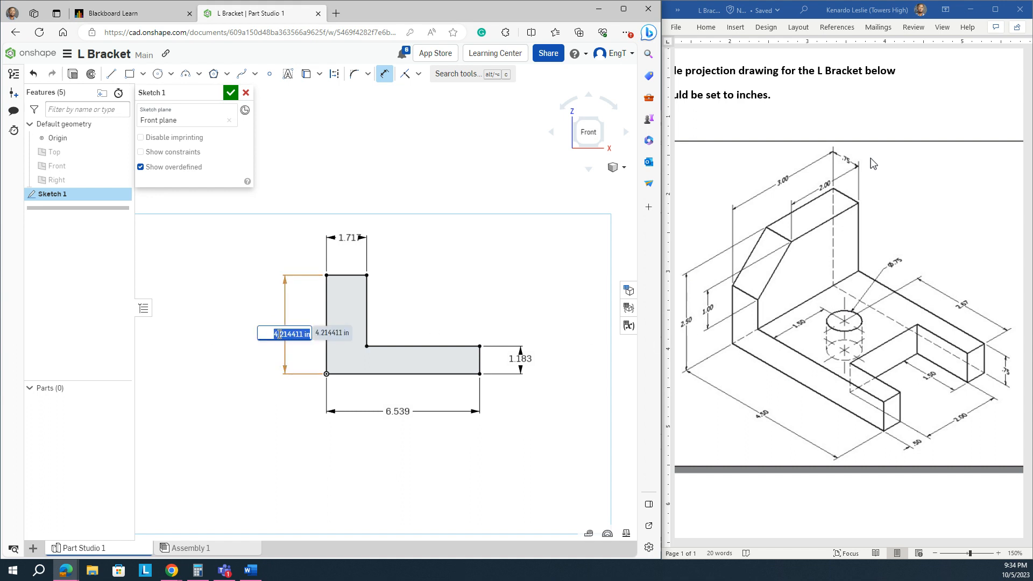
{"action": "type", "text": "2.5"}
{"action": "key", "text": "Return"}
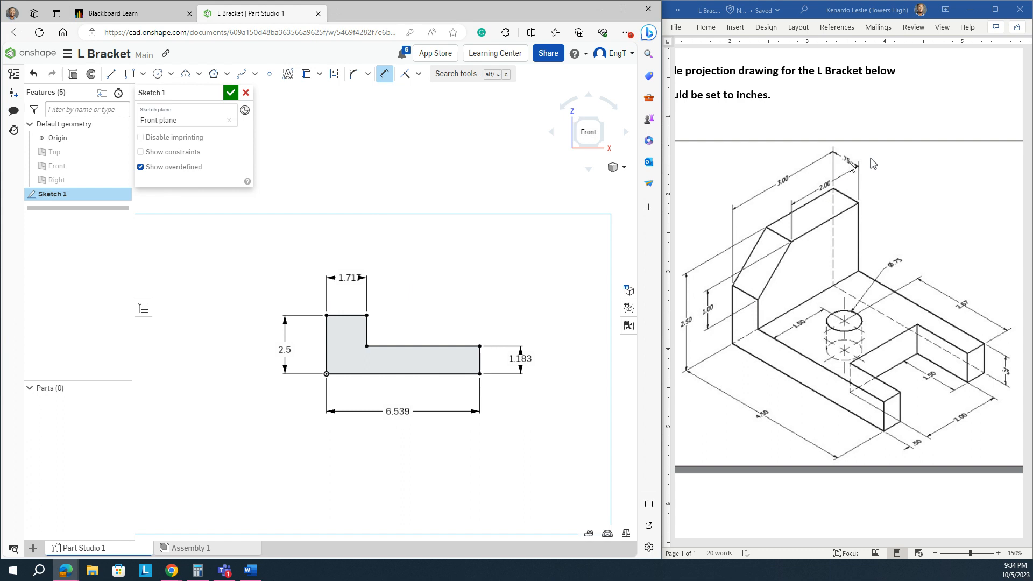
{"action": "double_click", "coordinate": [347, 278]}
{"action": "type", "text": "0"}
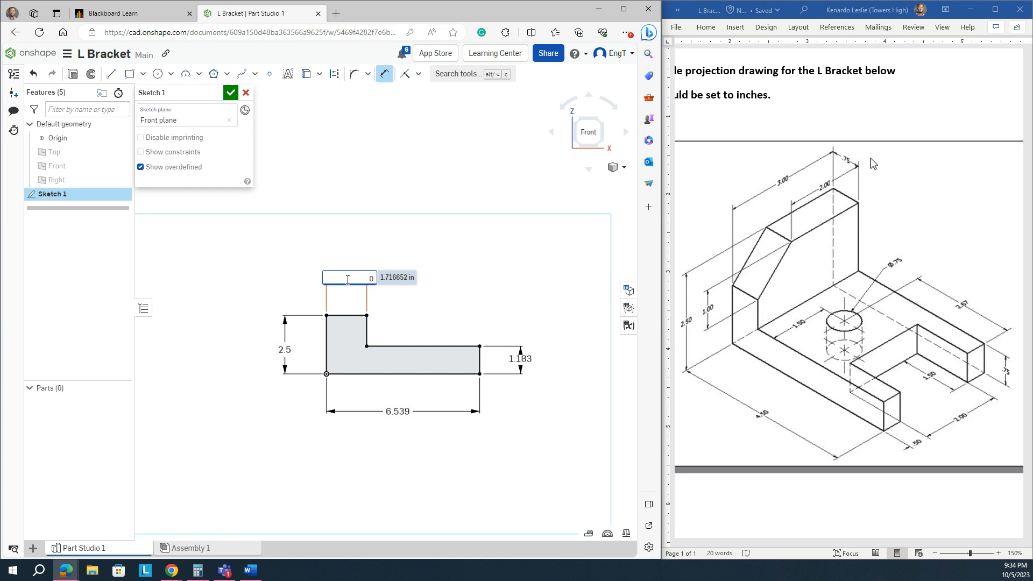
{"action": "type", "text": ".75"}
{"action": "key", "text": "Return"}
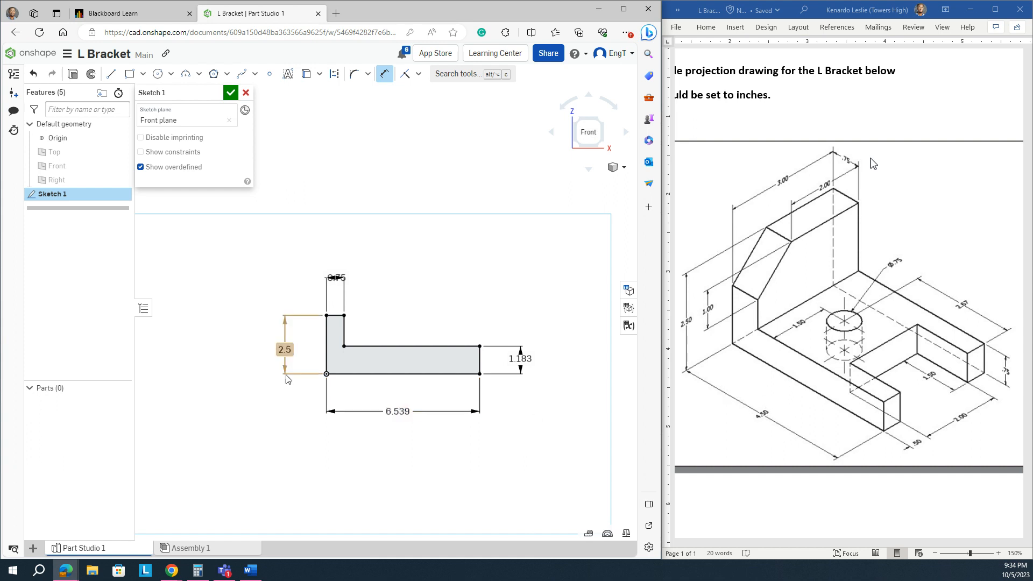
- Set the profile's overall width to 4.5 in
{"action": "double_click", "coordinate": [399, 409]}
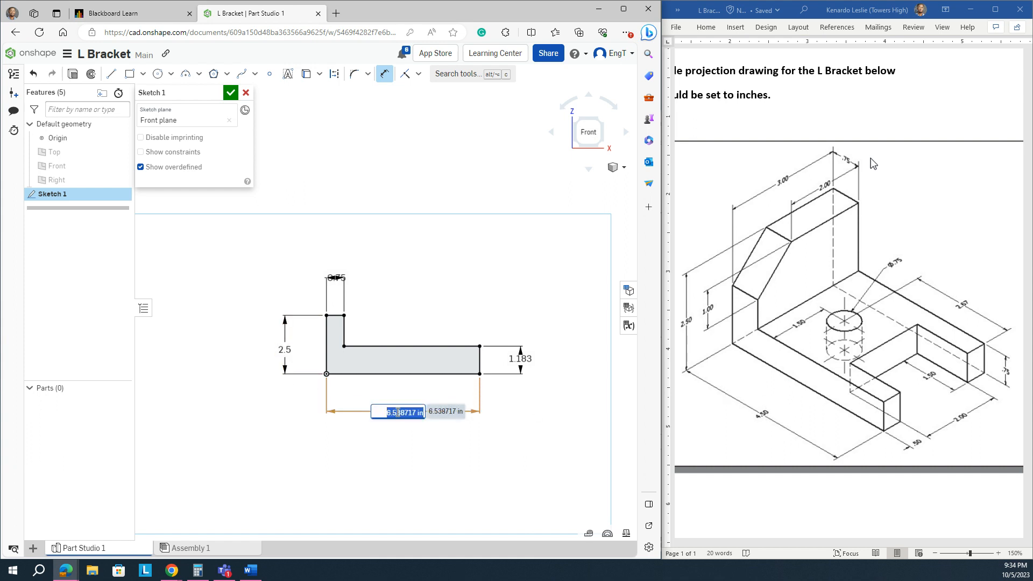
{"action": "type", "text": "4.5"}
{"action": "key", "text": "Return"}
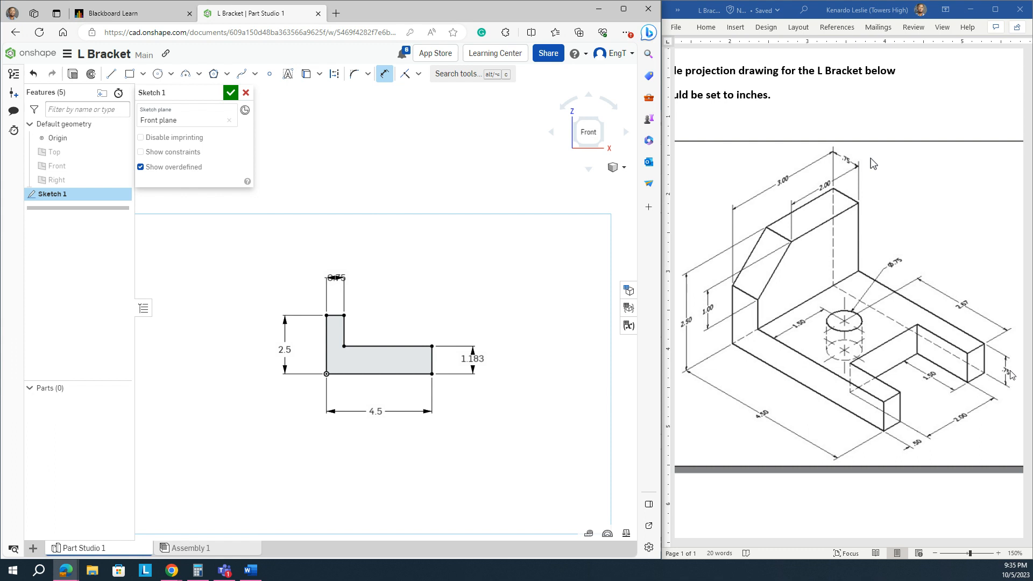
- Set the L profile's base thickness to 0.75 in
{"action": "double_click", "coordinate": [476, 364]}
{"action": "key", "text": "BackSpace"}
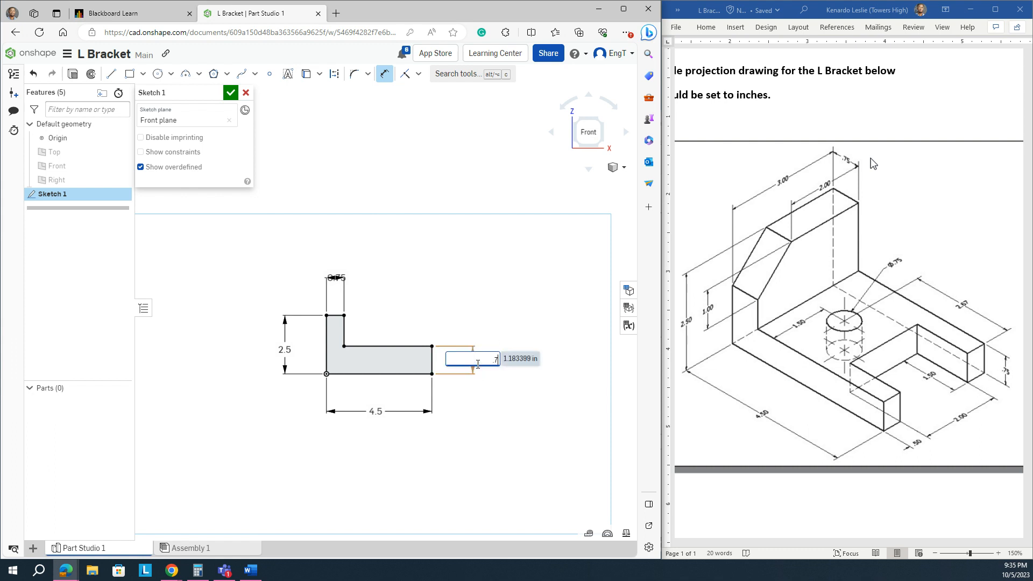
{"action": "key", "text": "Return"}
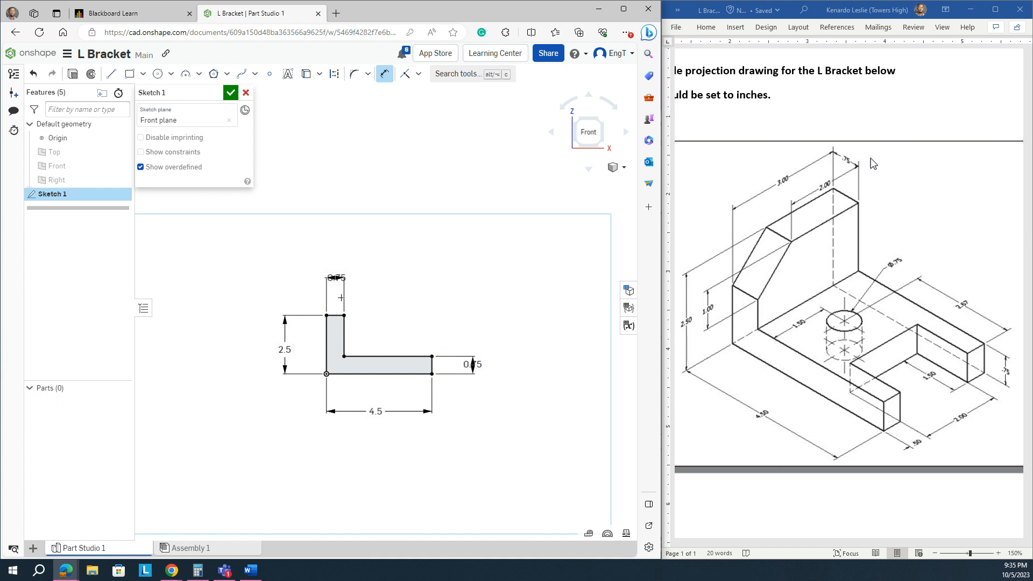
- Reposition all four dimensions closer to the L profile and accept the sketch
{"action": "left_click_drag", "start_coordinate": [285, 350], "coordinate": [312, 343]}
{"action": "mouse_move", "coordinate": [375, 411]}
{"action": "left_mouse_down"}
{"action": "mouse_move", "coordinate": [376, 387]}
{"action": "mouse_move", "coordinate": [382, 393]}
{"action": "left_mouse_up"}
{"action": "left_click_drag", "start_coordinate": [472, 366], "coordinate": [449, 366]}
{"action": "left_click_drag", "start_coordinate": [337, 277], "coordinate": [337, 293]}
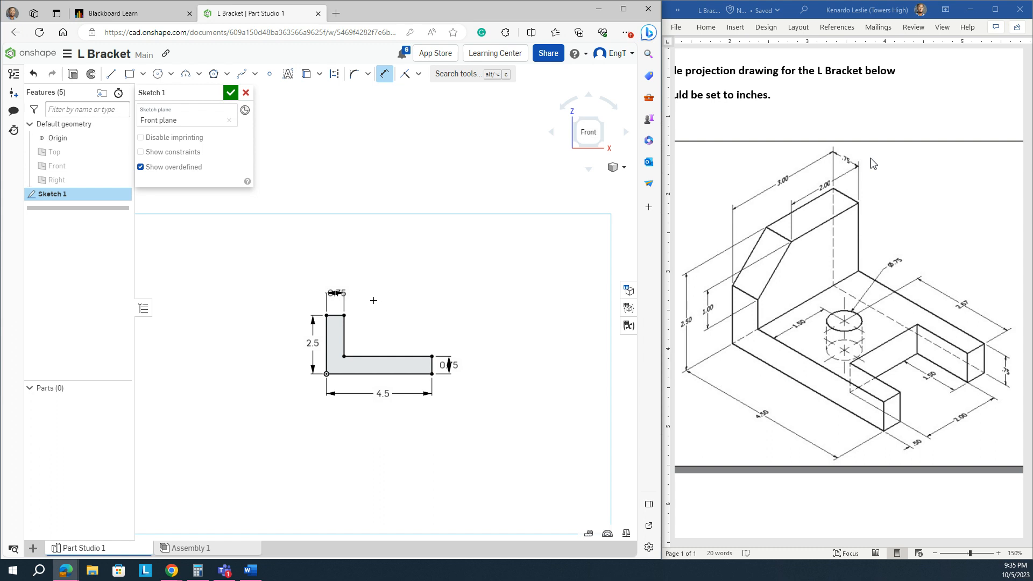
{"action": "left_click", "coordinate": [587, 131]}
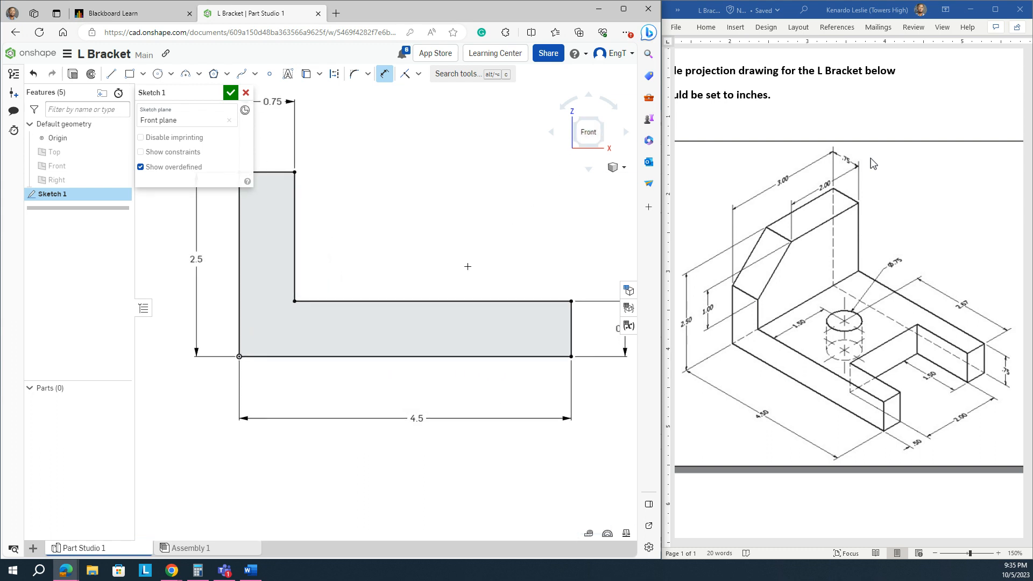
{"action": "scroll", "coordinate": [408, 315], "scroll_direction": "down", "scroll_amount": 1}
{"action": "scroll", "coordinate": [408, 316], "scroll_direction": "down", "scroll_amount": 2}
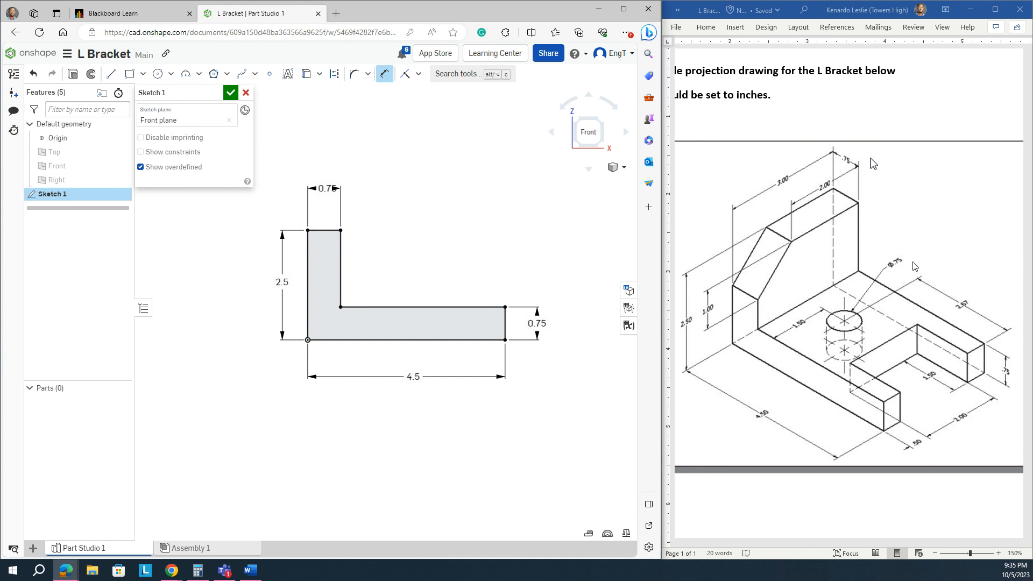
{"action": "left_click", "coordinate": [230, 95]}
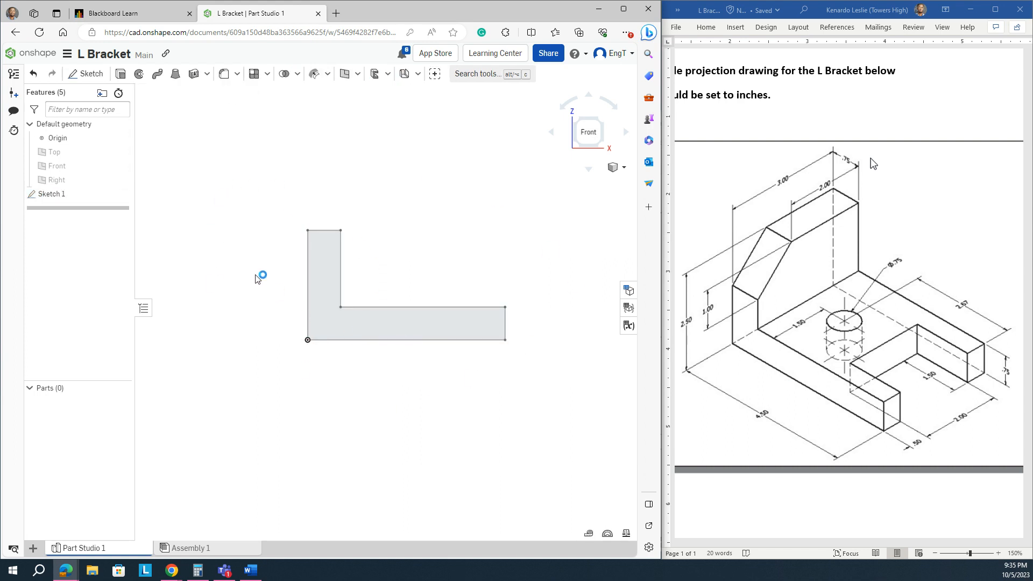
- Extrude the L profile as a new solid with a blind depth of 3 in
{"action": "right_click", "coordinate": [252, 220]}
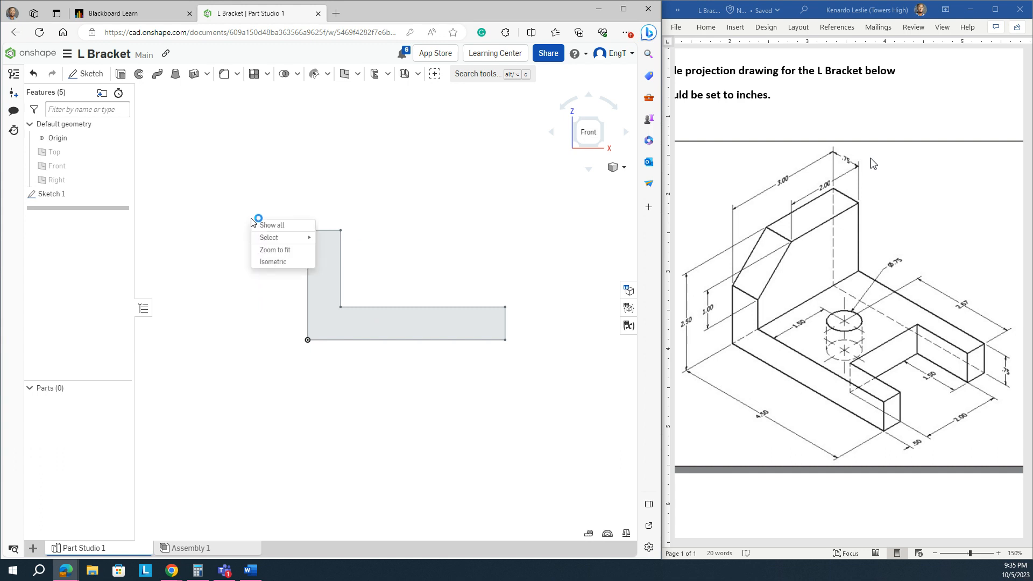
{"action": "left_click", "coordinate": [267, 263]}
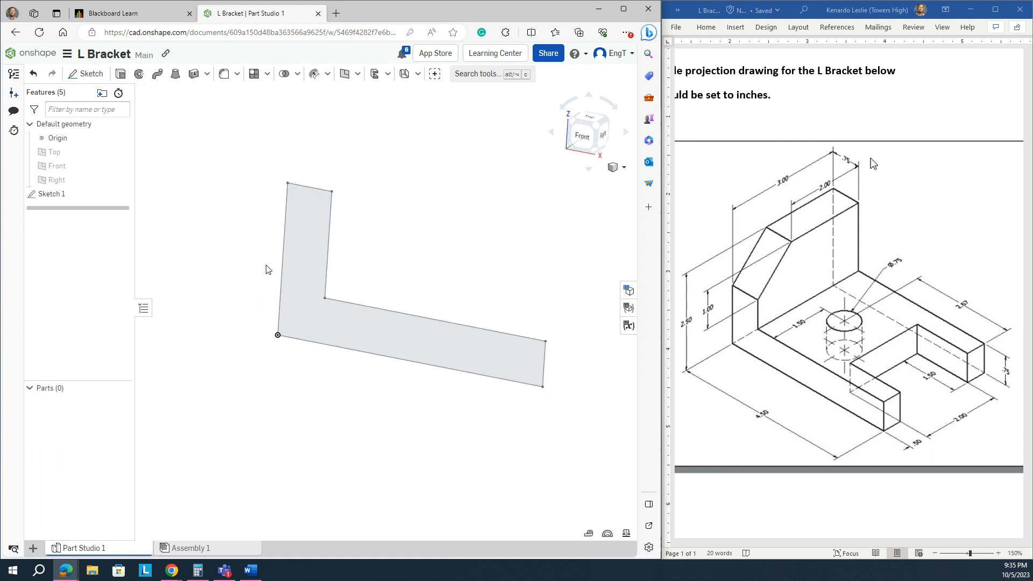
{"action": "left_click", "coordinate": [578, 140]}
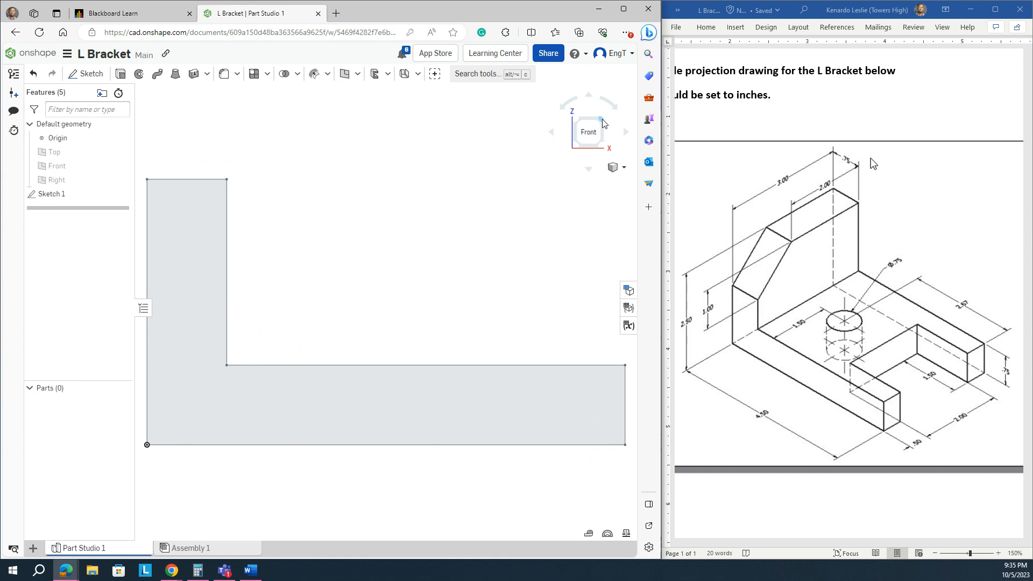
{"action": "left_click", "coordinate": [602, 121]}
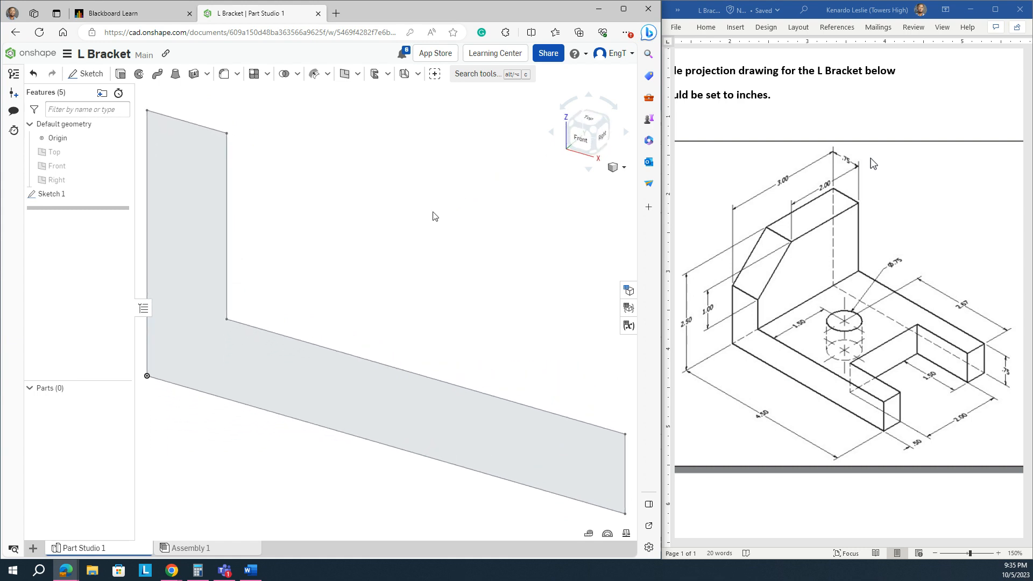
{"action": "scroll", "coordinate": [392, 243], "scroll_direction": "down", "scroll_amount": 3}
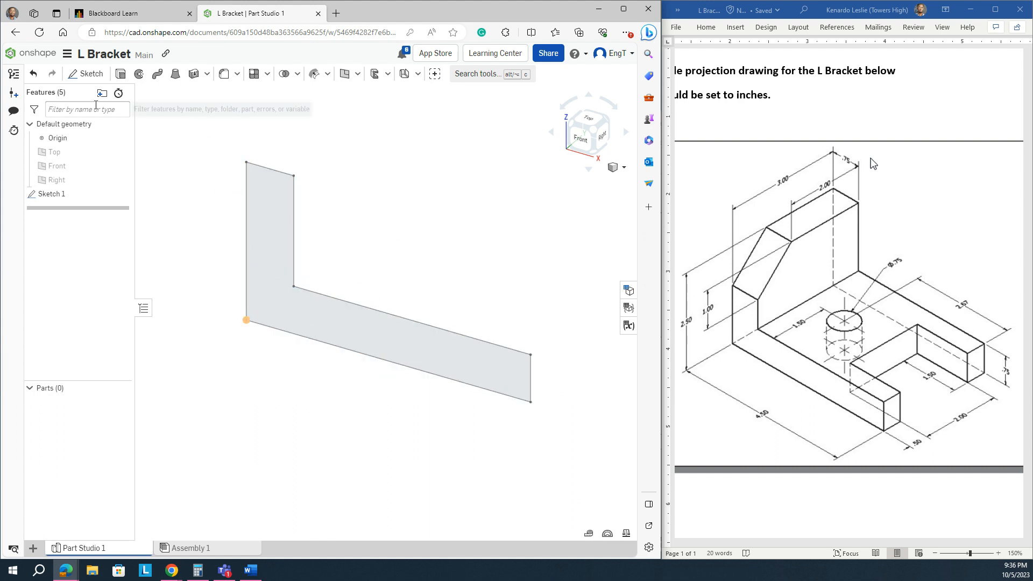
{"action": "left_click", "coordinate": [119, 75]}
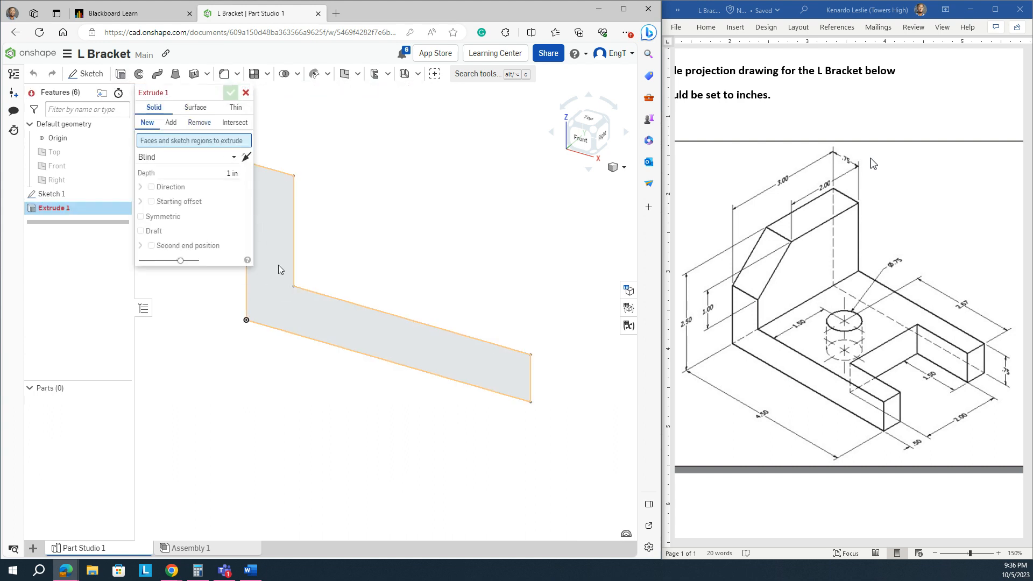
{"action": "left_click", "coordinate": [279, 304]}
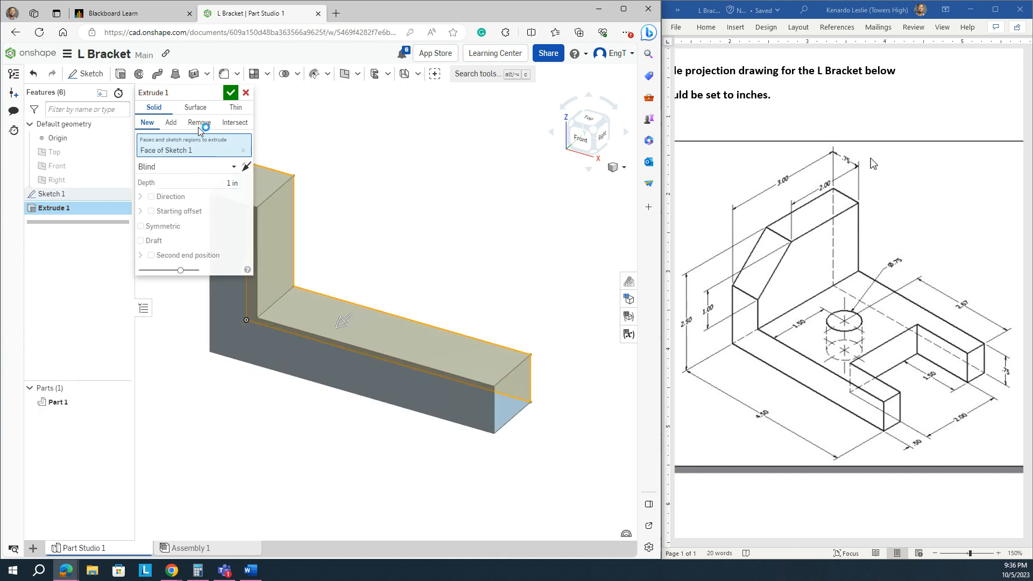
{"action": "left_click_drag", "start_coordinate": [193, 92], "coordinate": [142, 270]}
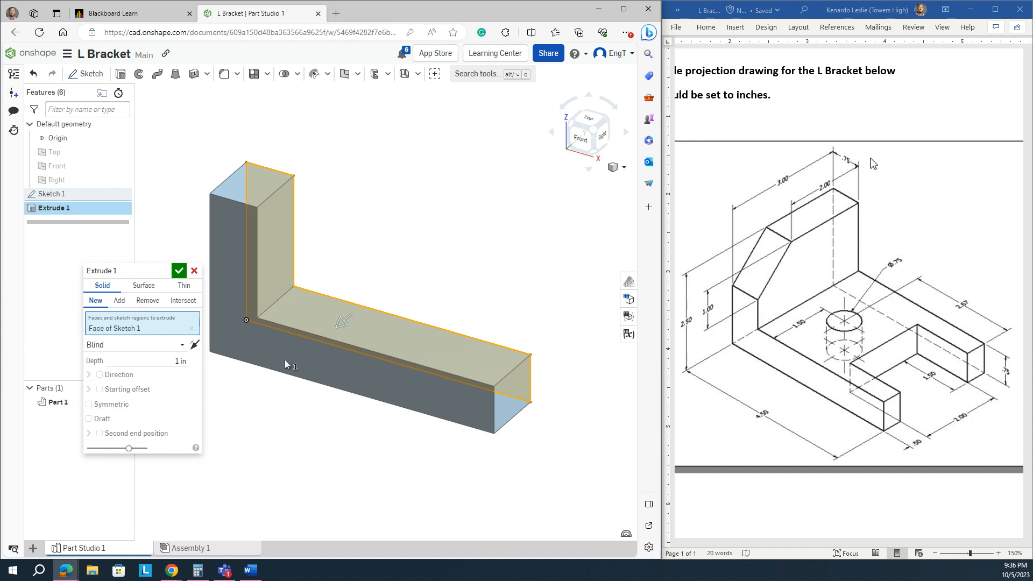
{"action": "left_click", "coordinate": [167, 363]}
{"action": "type", "text": "3"}
{"action": "left_click", "coordinate": [136, 347]}
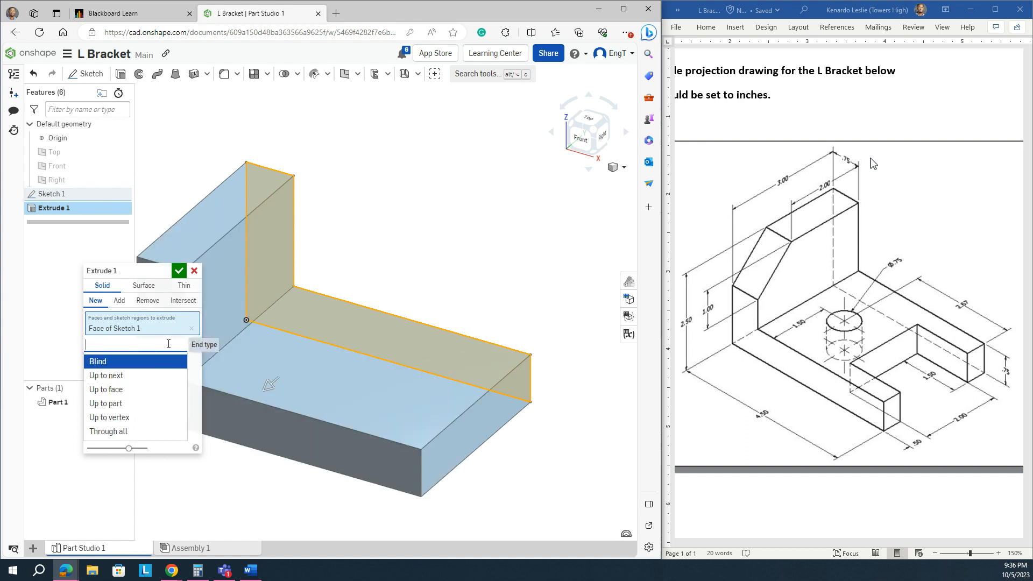
{"action": "left_click", "coordinate": [140, 361]}
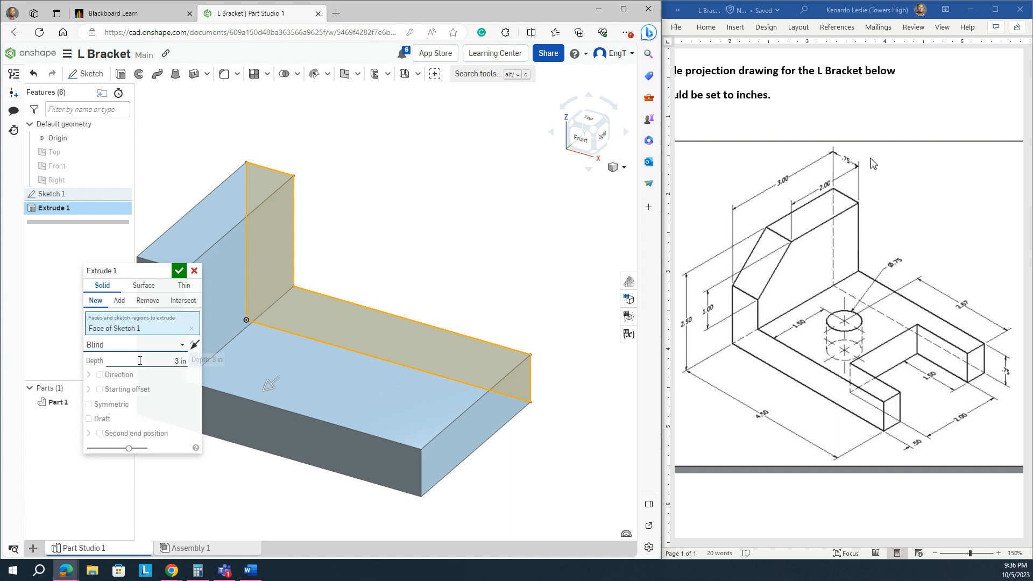
- Reverse the extrusion's direction, make it symmetric about the sketch plane and accept the feature
{"action": "left_click", "coordinate": [194, 344]}
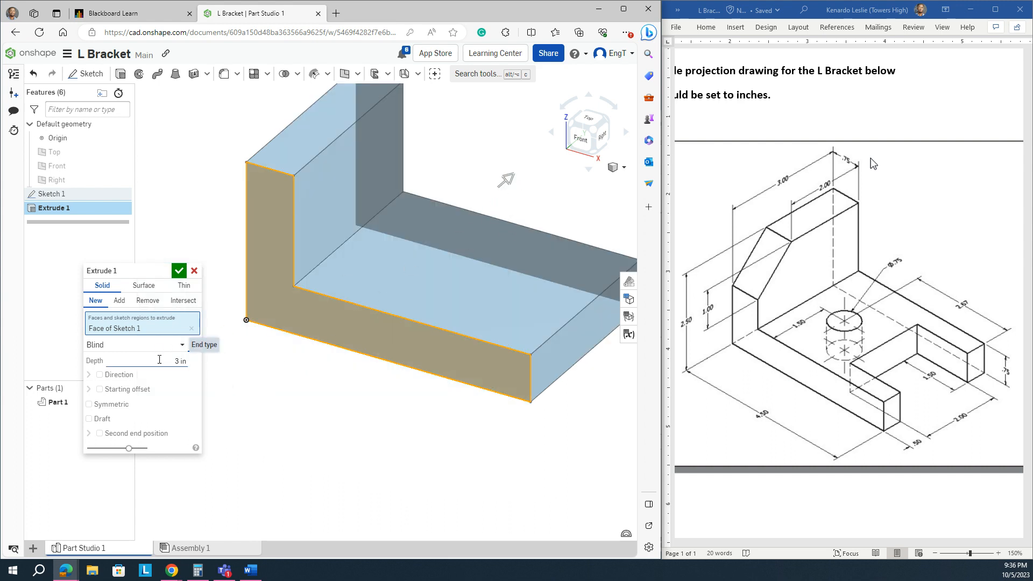
{"action": "left_click", "coordinate": [111, 405]}
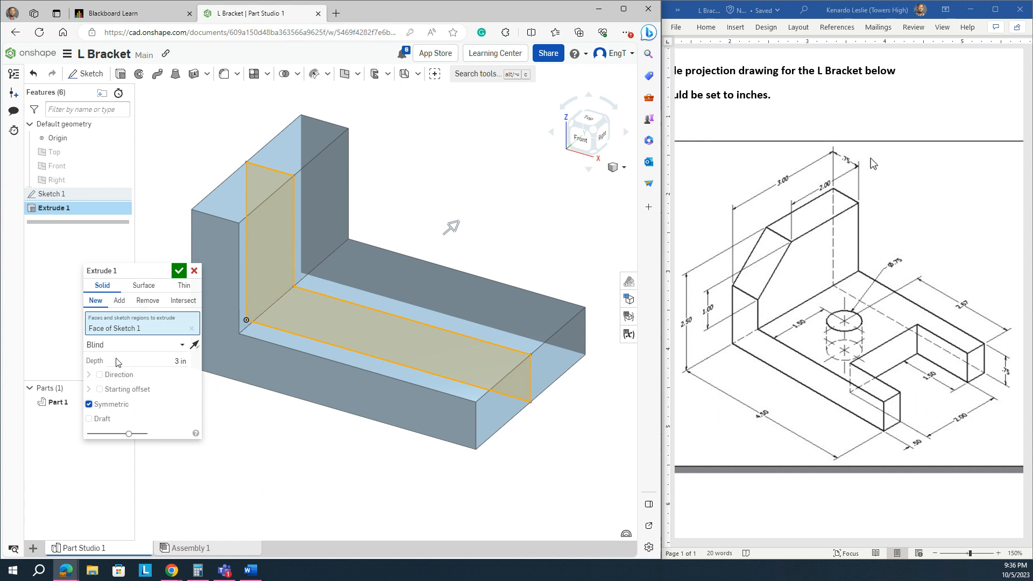
{"action": "left_click", "coordinate": [178, 271]}
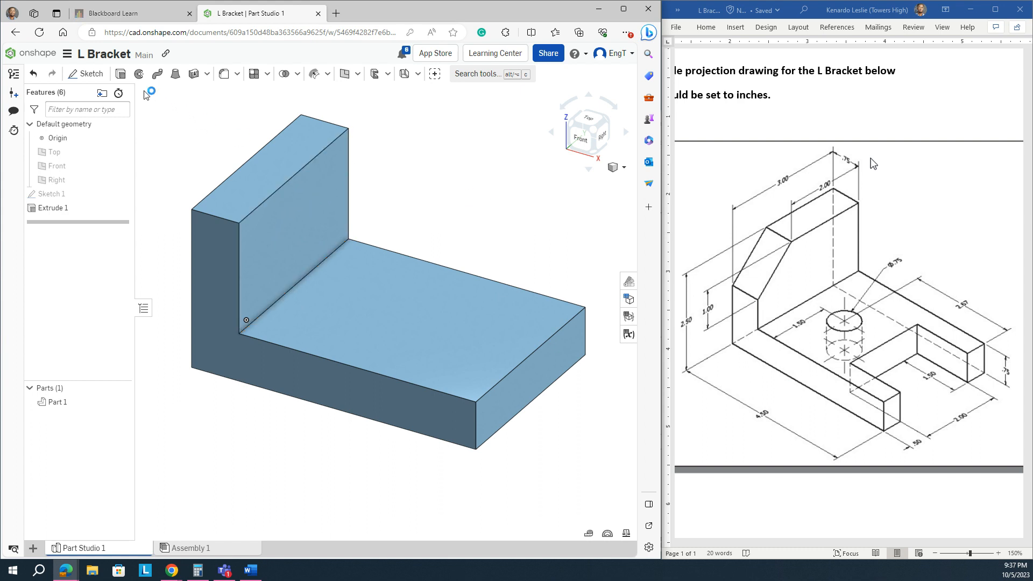
- Start a new sketch on the upright's inner face and view it normal to the sketch plane
{"action": "left_click", "coordinate": [98, 74]}
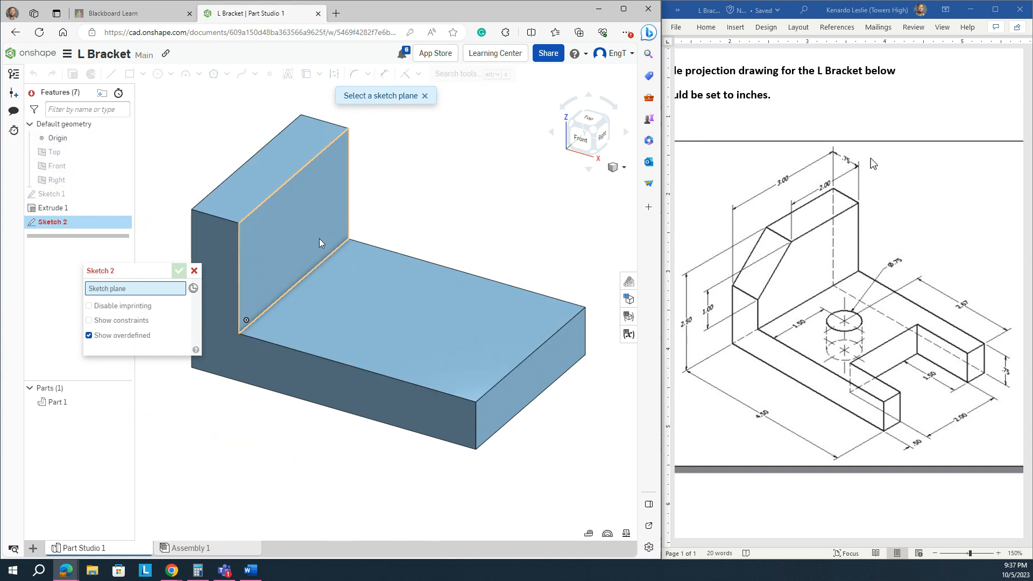
{"action": "left_click", "coordinate": [292, 209]}
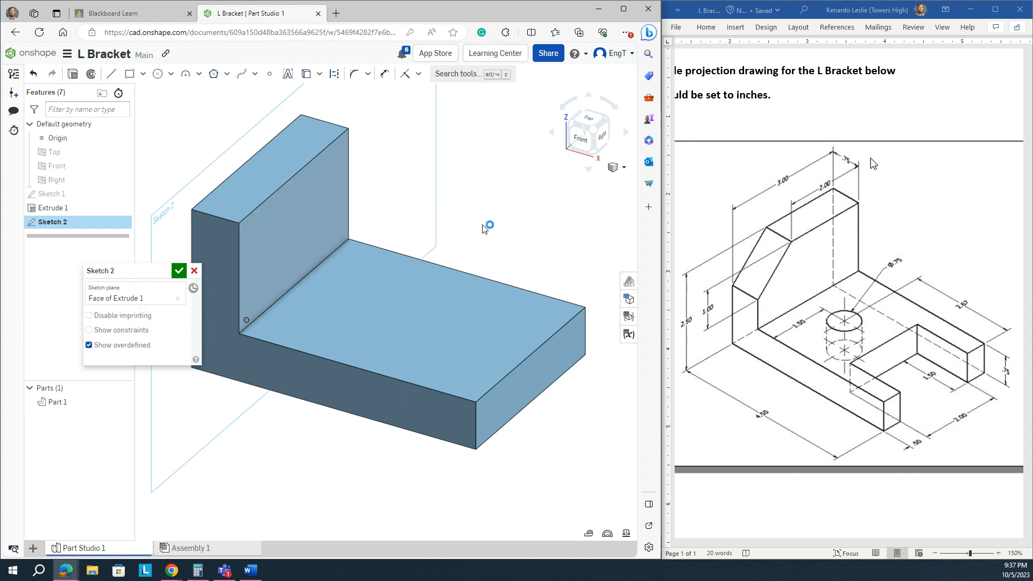
{"action": "key", "text": "n"}
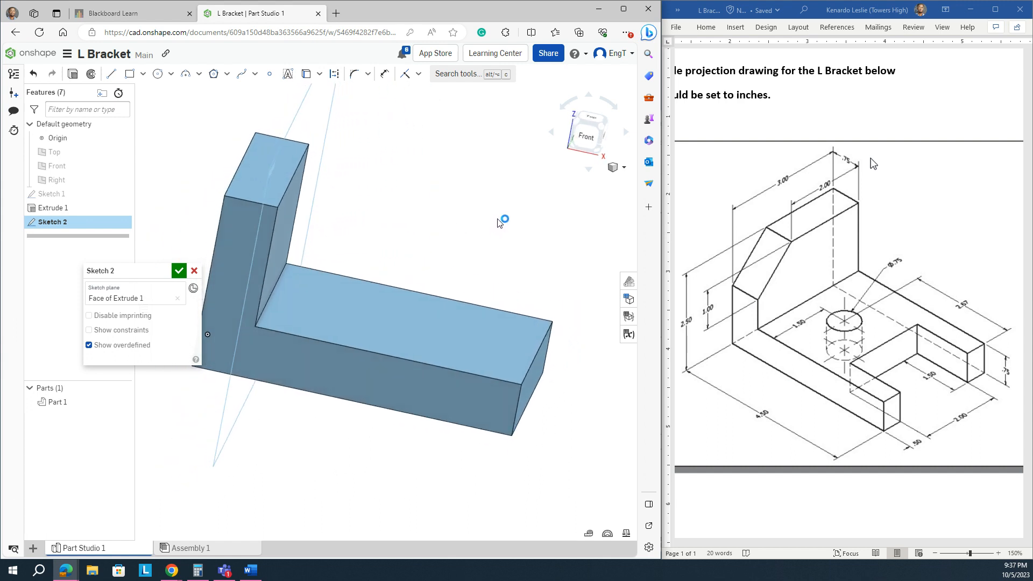
{"action": "mouse_move", "coordinate": [504, 219]}
{"action": "right_mouse_down"}
{"action": "mouse_move", "coordinate": [484, 224]}
{"action": "mouse_move", "coordinate": [492, 176]}
{"action": "right_mouse_up"}
{"action": "right_click", "coordinate": [492, 176]}
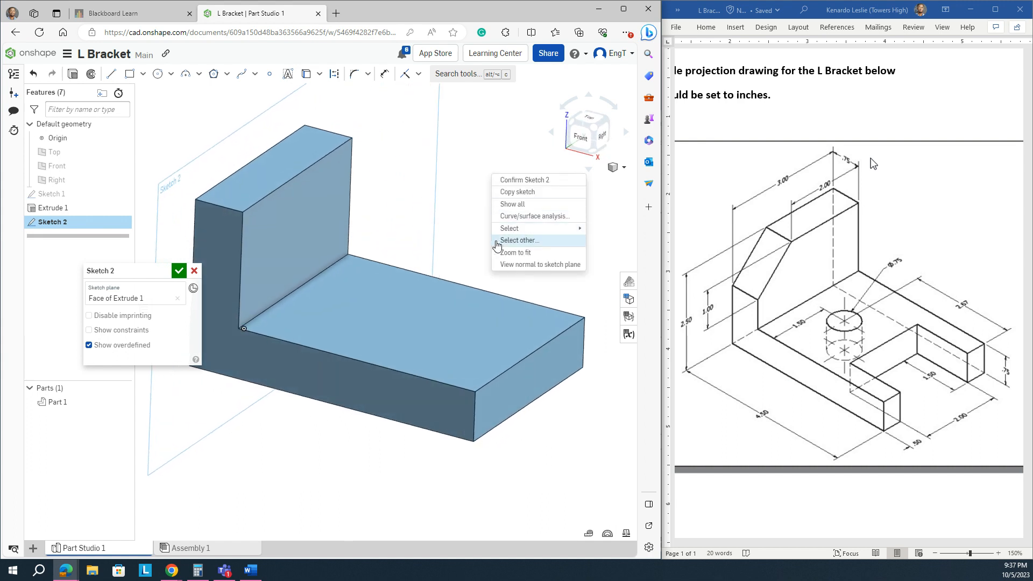
{"action": "left_click", "coordinate": [506, 265]}
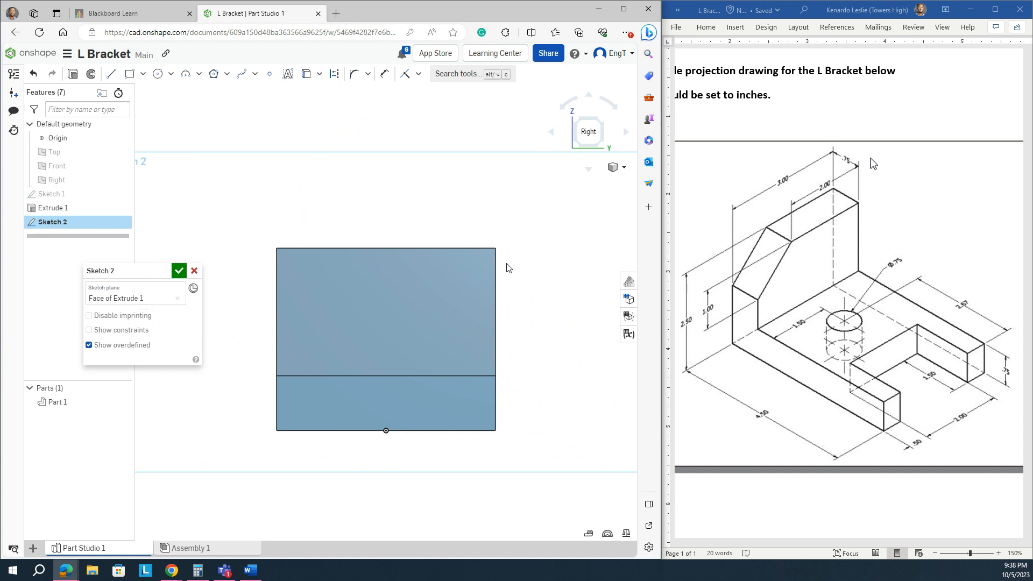
- Draw a diagonal line across the upright's upper left corner, from the top edge to about 0.77 in down the side edge
{"action": "left_click", "coordinate": [111, 76]}
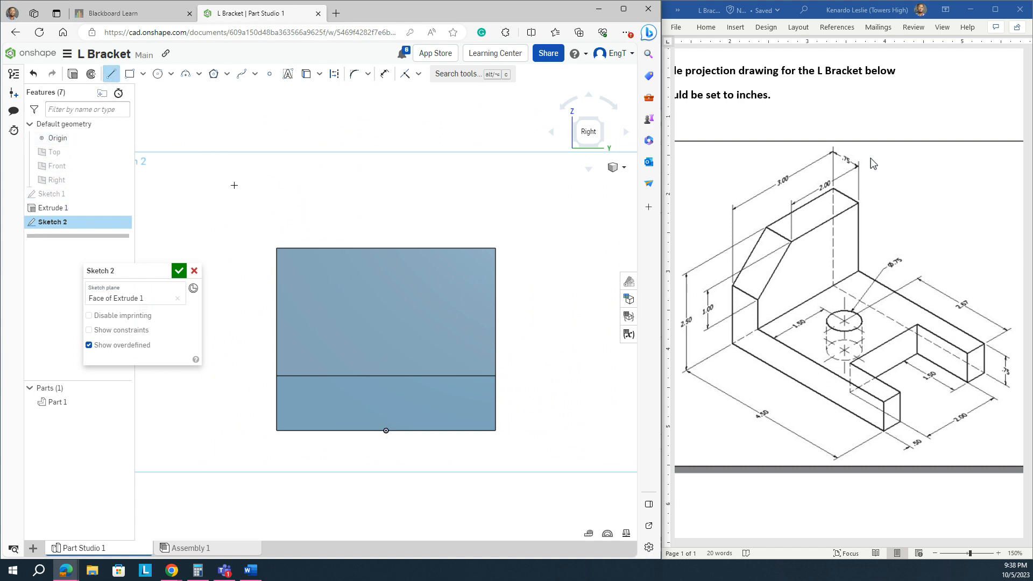
{"action": "left_click", "coordinate": [354, 248]}
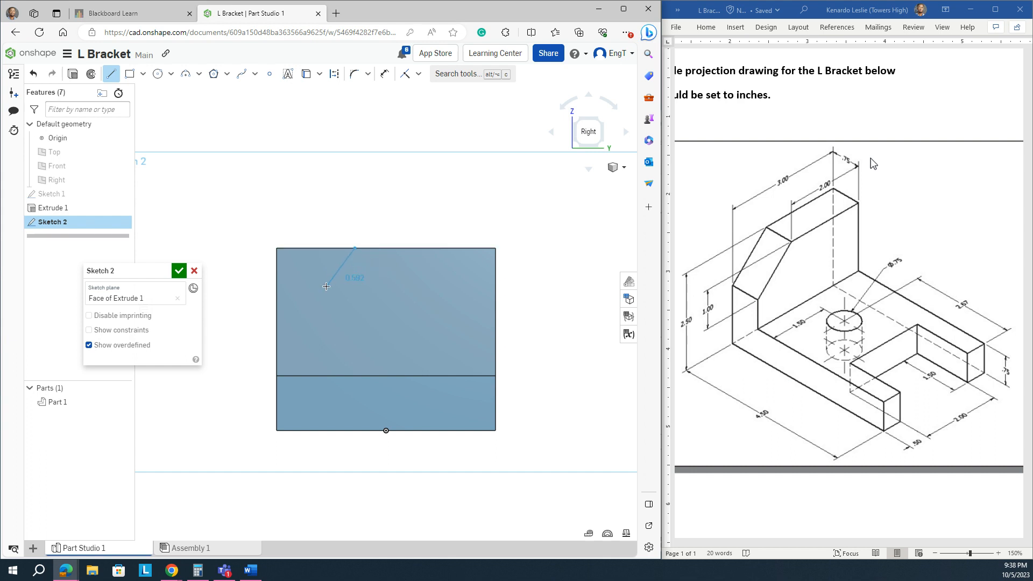
{"action": "left_click", "coordinate": [278, 305]}
{"action": "key", "text": "Escape"}
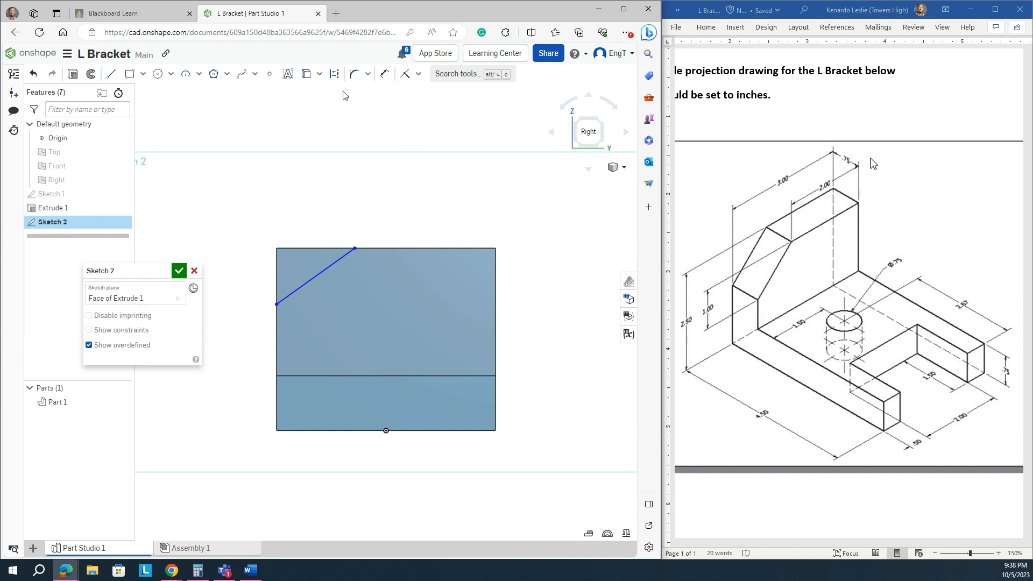
- Try dimensioning the diagonal line's lower endpoint 1 in below the upright's top edge, and undo that dimension
{"action": "left_click", "coordinate": [386, 80]}
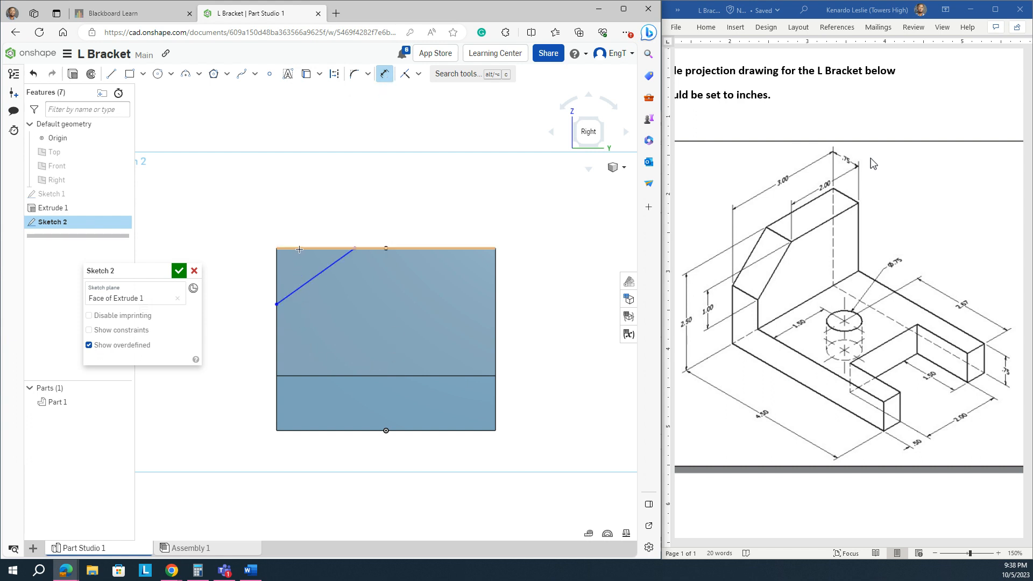
{"action": "left_click", "coordinate": [276, 304]}
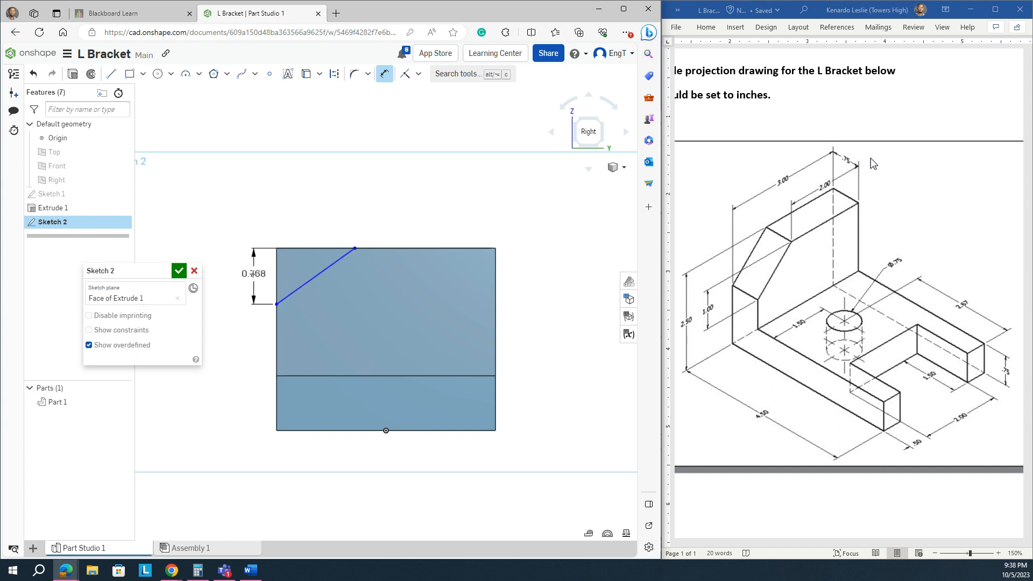
{"action": "left_click", "coordinate": [252, 275]}
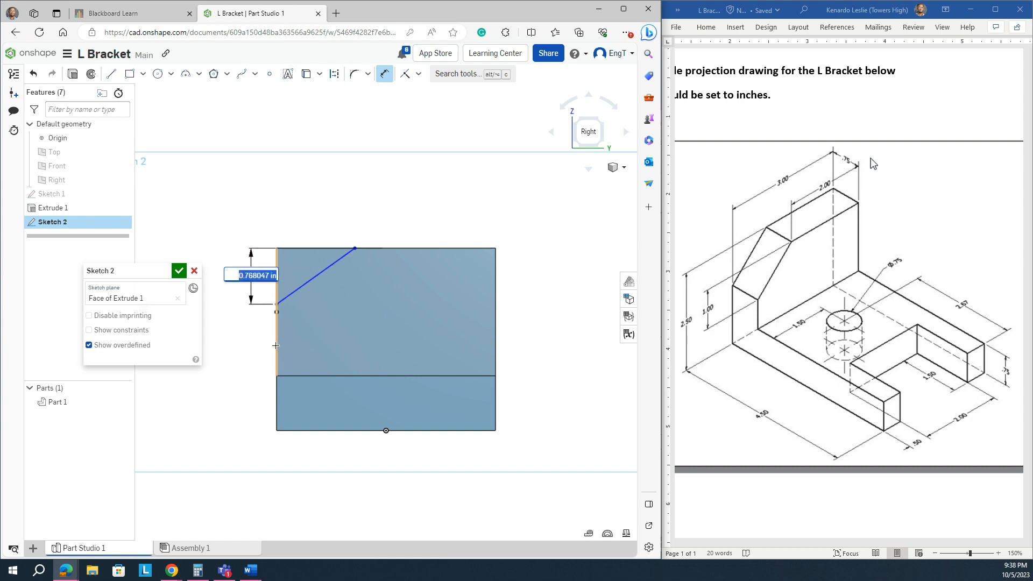
{"action": "type", "text": "1"}
{"action": "key", "text": "Return"}
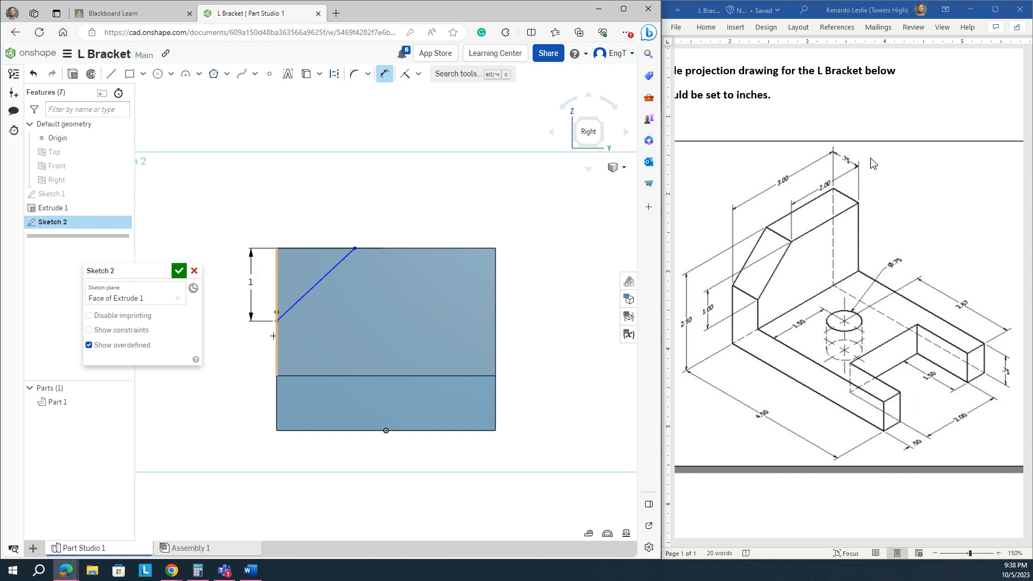
{"action": "left_click", "coordinate": [36, 76]}
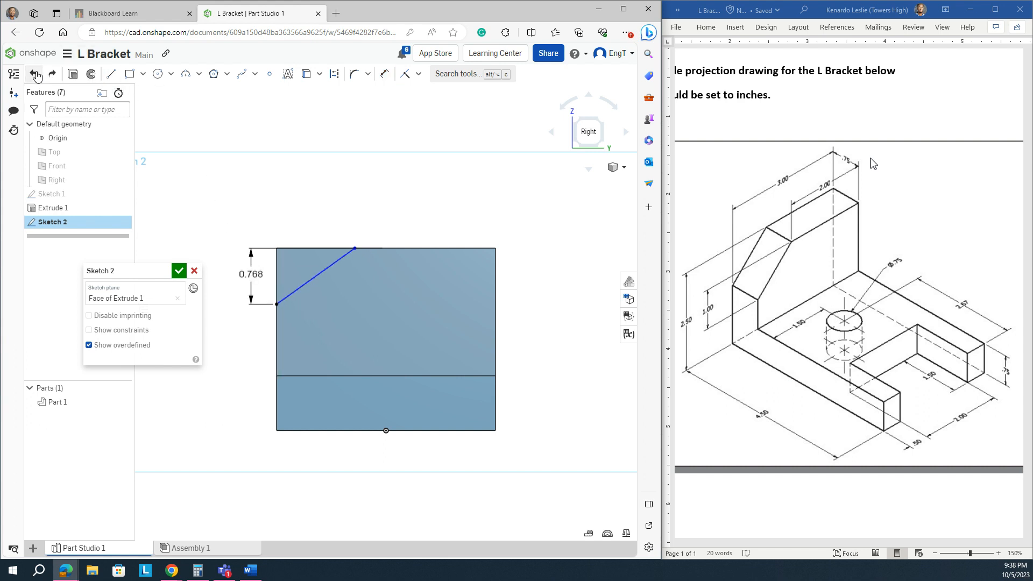
{"action": "left_click", "coordinate": [36, 76]}
- Dimension the diagonal line's lower endpoint 1 in below the upright's top edge
{"action": "left_click", "coordinate": [385, 74]}
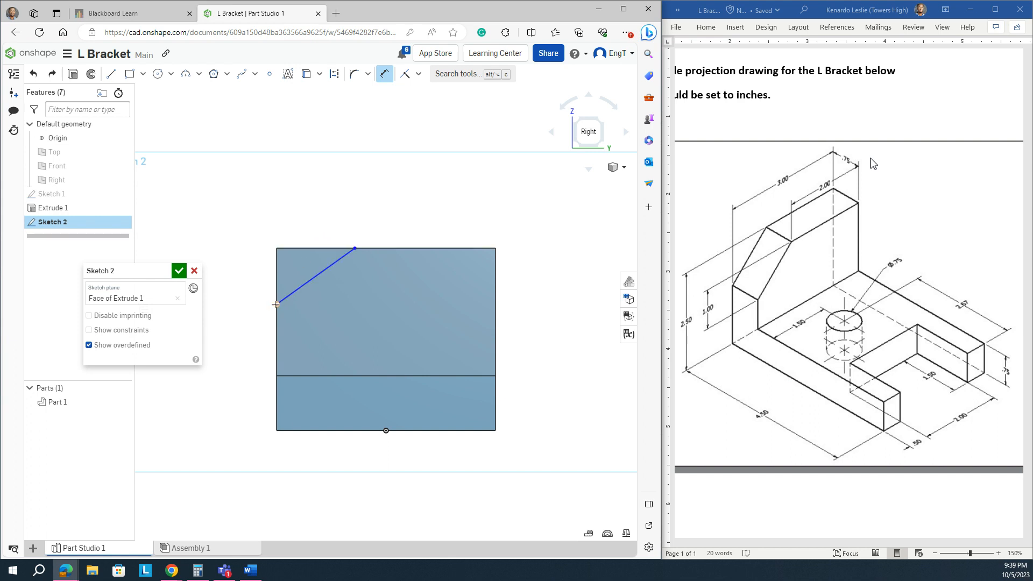
{"action": "left_click", "coordinate": [304, 248]}
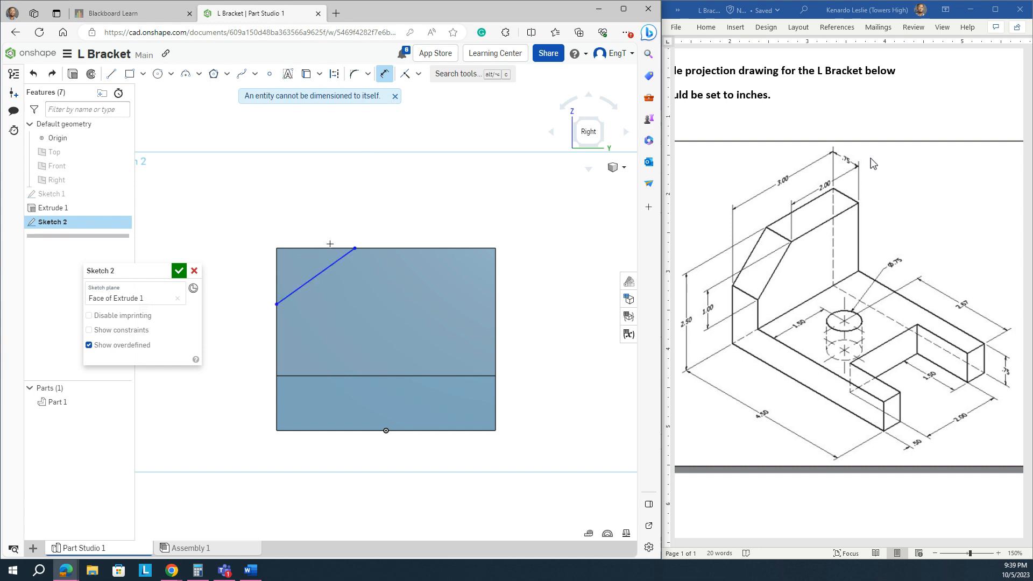
{"action": "left_click", "coordinate": [395, 96]}
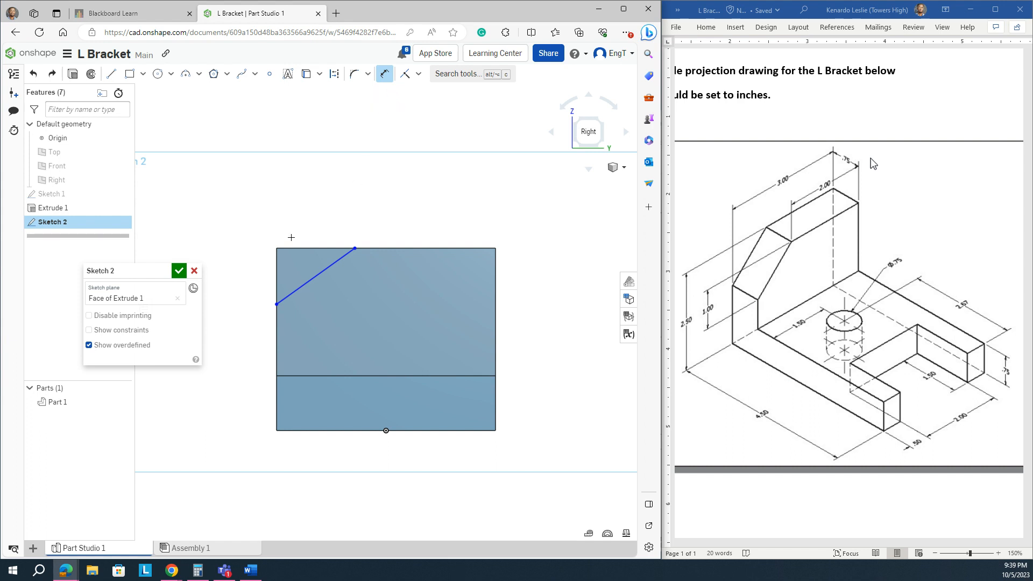
{"action": "left_click", "coordinate": [329, 248]}
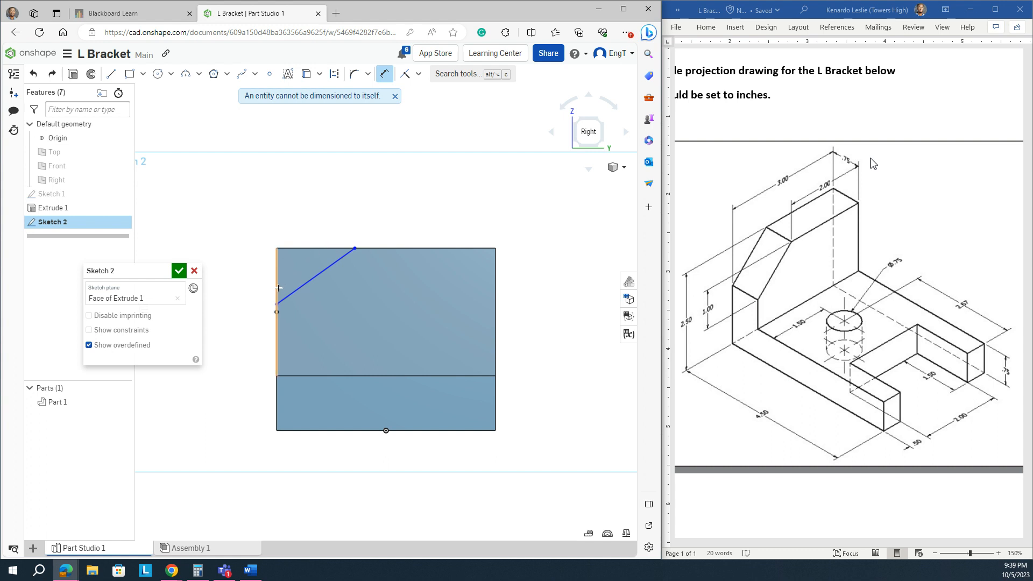
{"action": "left_click", "coordinate": [277, 304]}
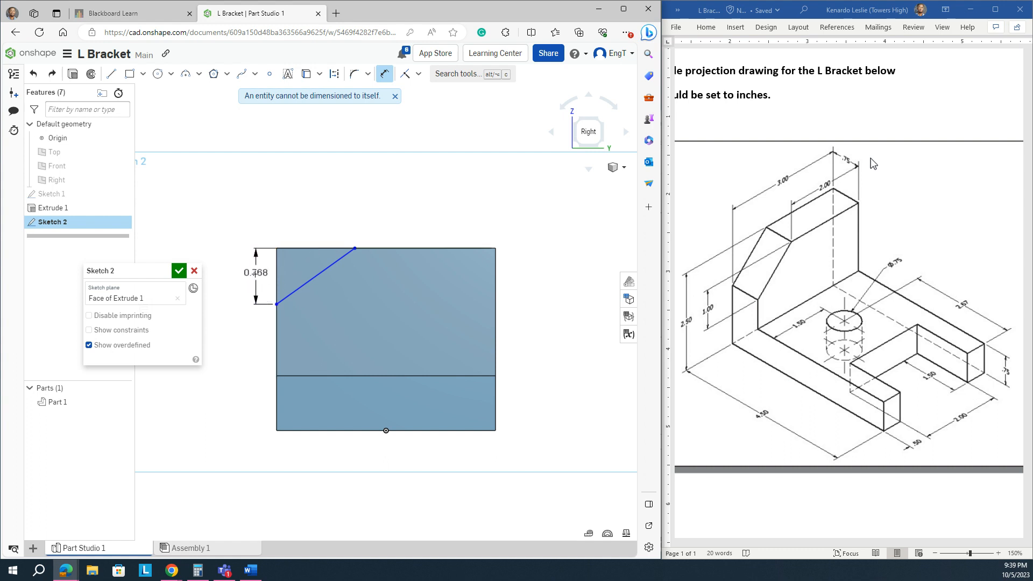
{"action": "left_click", "coordinate": [258, 285]}
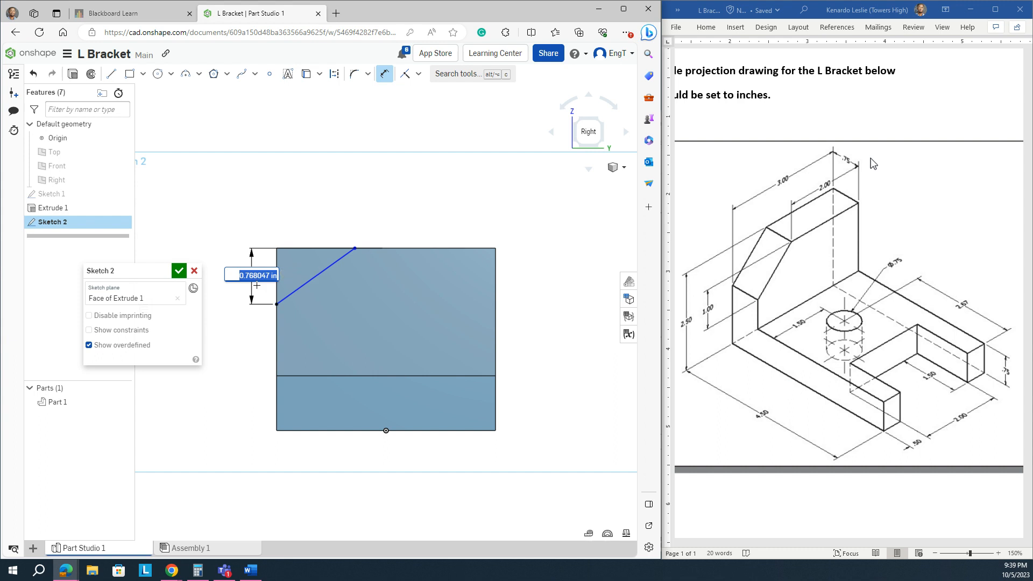
{"action": "type", "text": "1"}
{"action": "key", "text": "Return"}
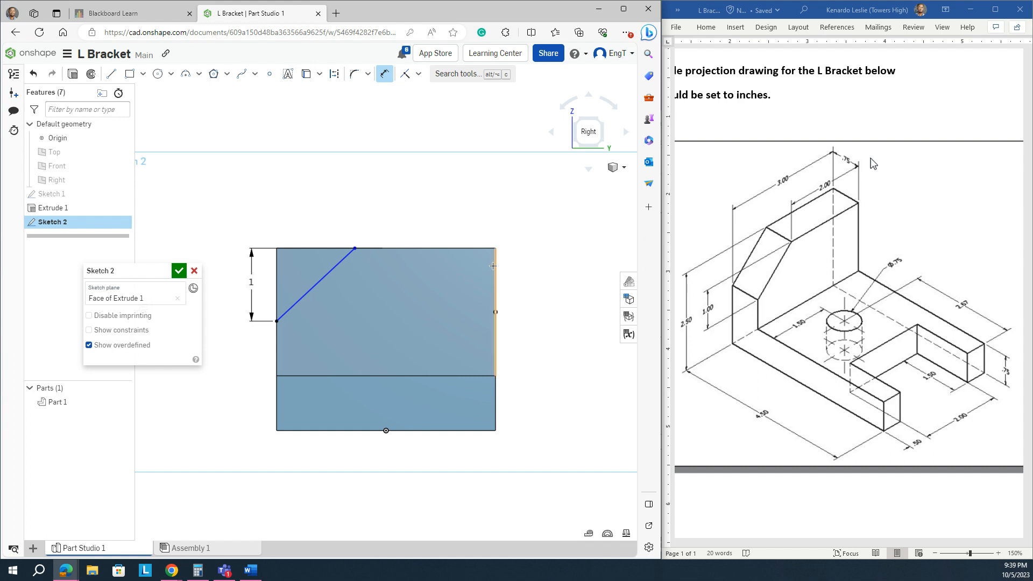
- Dimension the diagonal line's upper endpoint 2 in from the upright's far side edge and accept the sketch
{"action": "left_click", "coordinate": [356, 248]}
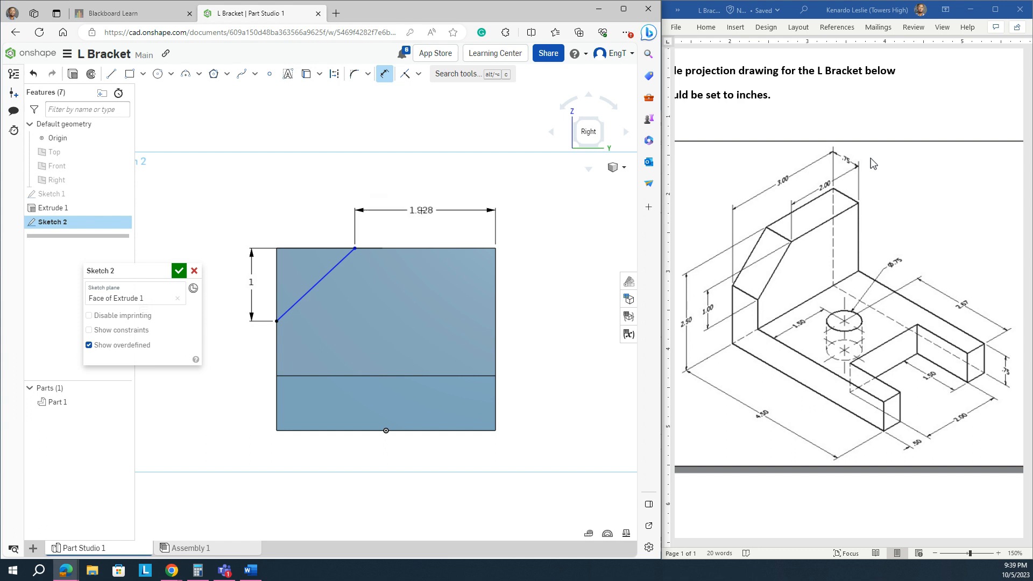
{"action": "left_click", "coordinate": [421, 210]}
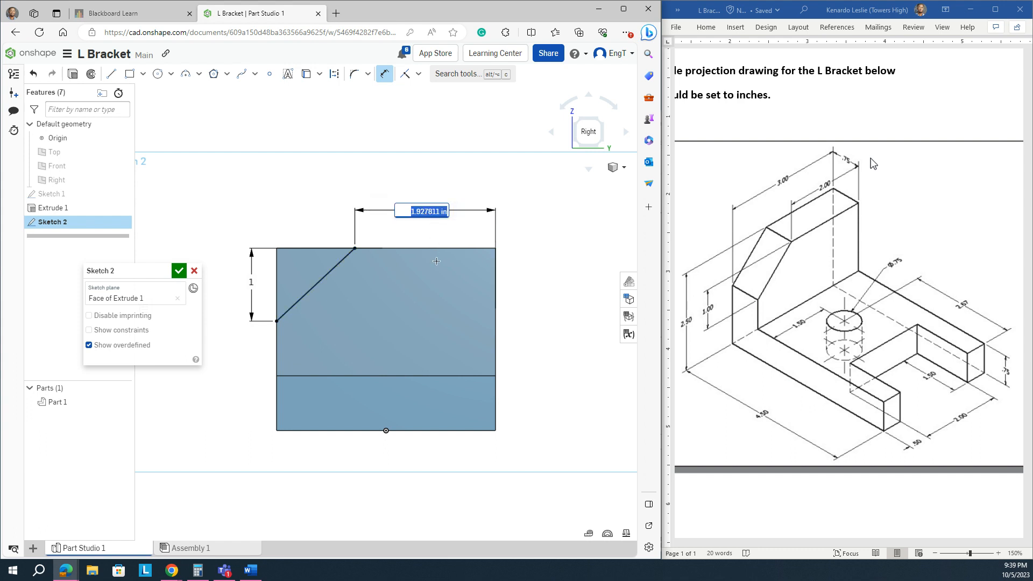
{"action": "type", "text": "2"}
{"action": "key", "text": "Return"}
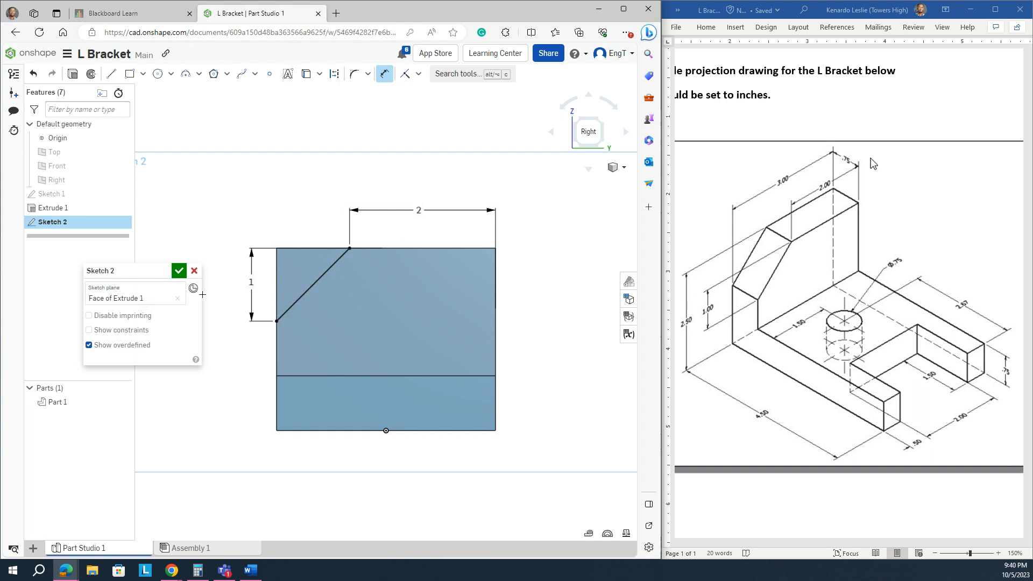
{"action": "left_click", "coordinate": [179, 271]}
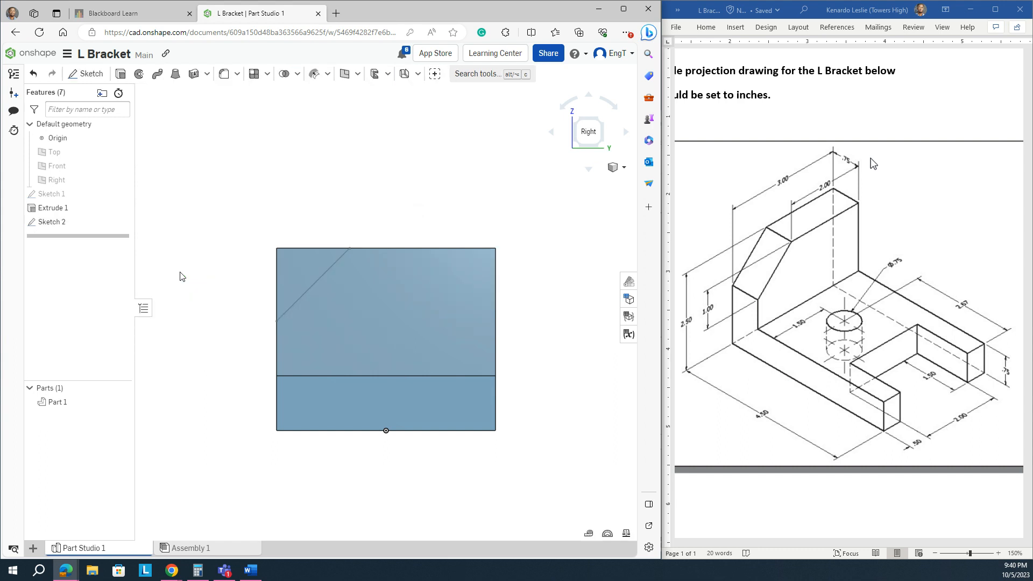
- Cut off the upright's corner by extruding the triangular sketch region as a Remove operation with end type Through all
{"action": "right_click", "coordinate": [231, 179]}
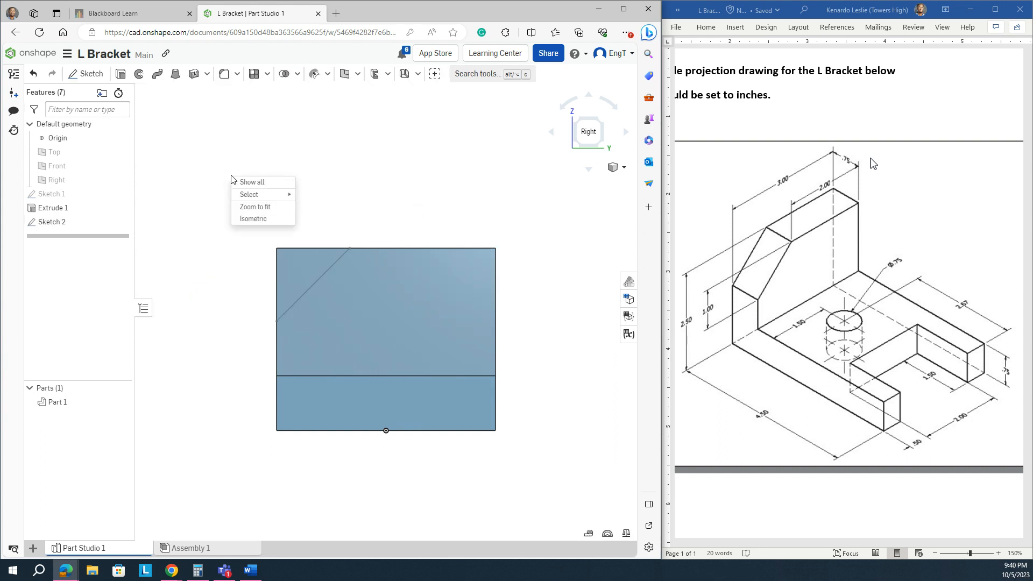
{"action": "left_click", "coordinate": [248, 219]}
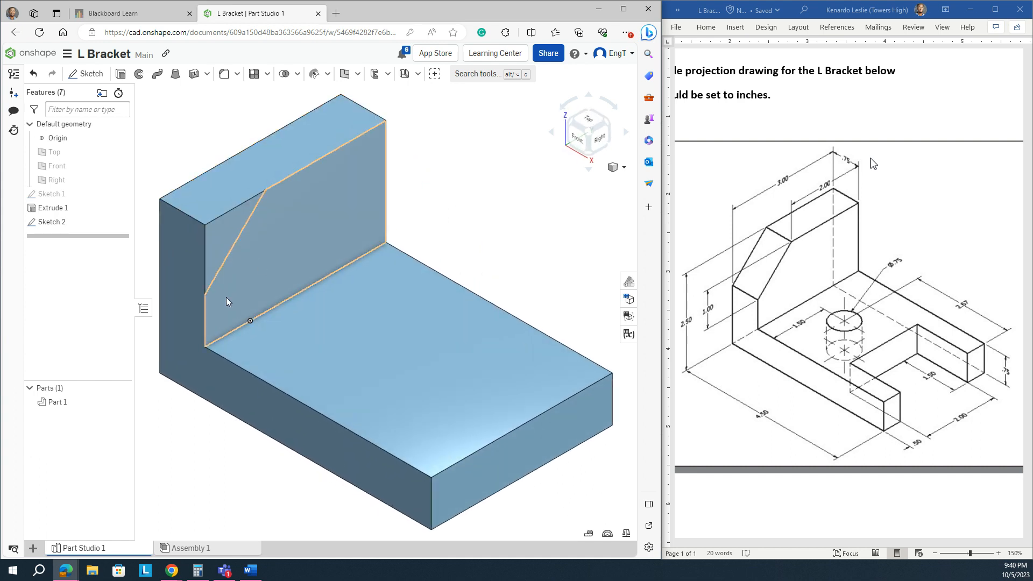
{"action": "scroll", "coordinate": [172, 172], "scroll_direction": "down", "scroll_amount": 2}
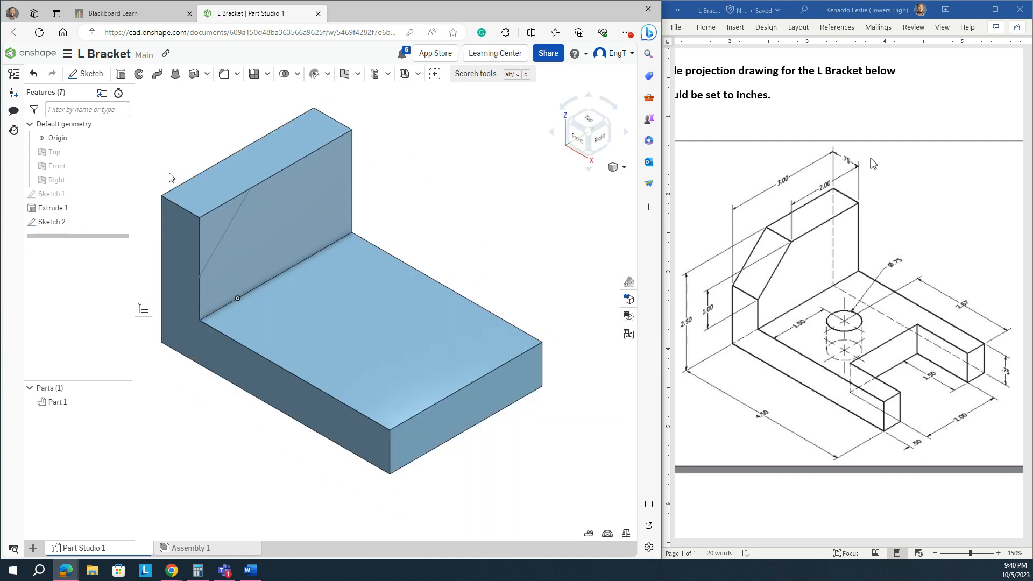
{"action": "middle_click_drag", "start_coordinate": [171, 177], "coordinate": [245, 228]}
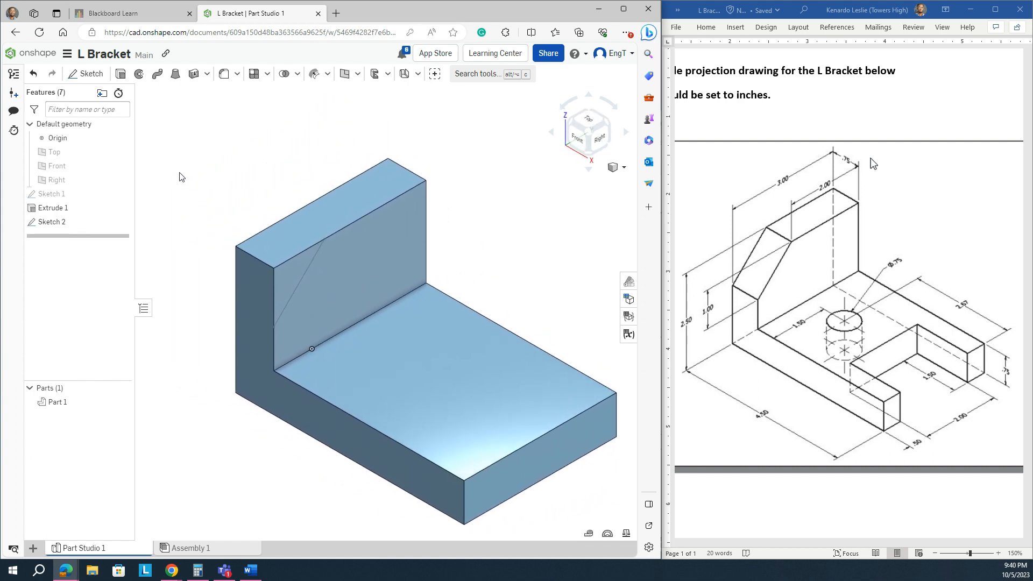
{"action": "left_click", "coordinate": [122, 75]}
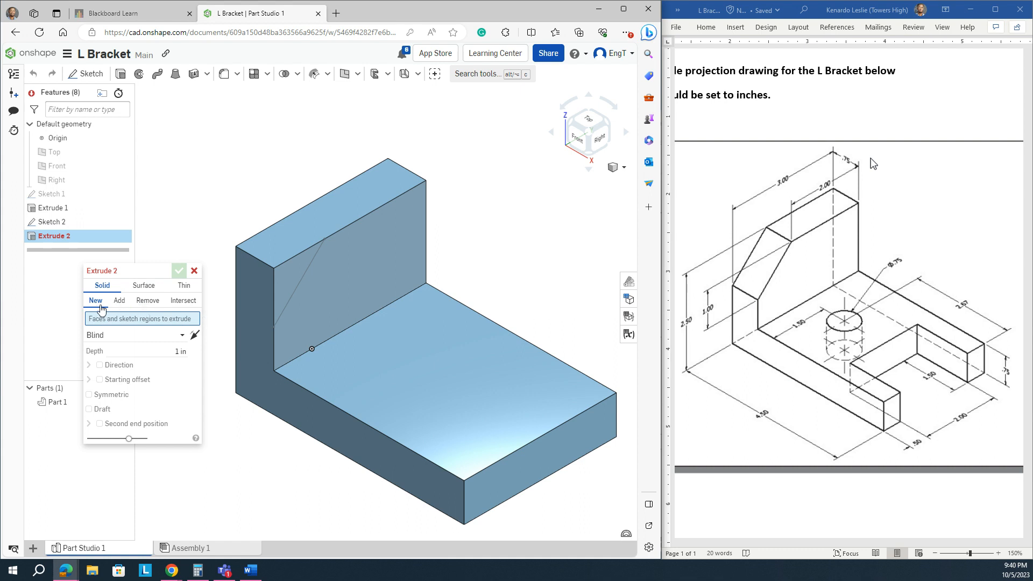
{"action": "left_click", "coordinate": [152, 302]}
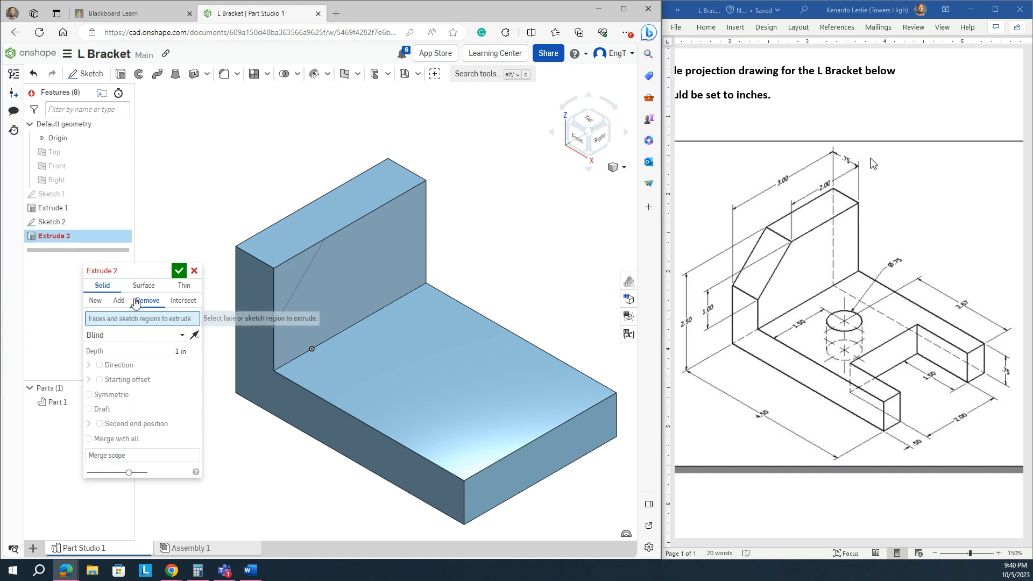
{"action": "left_click", "coordinate": [144, 336]}
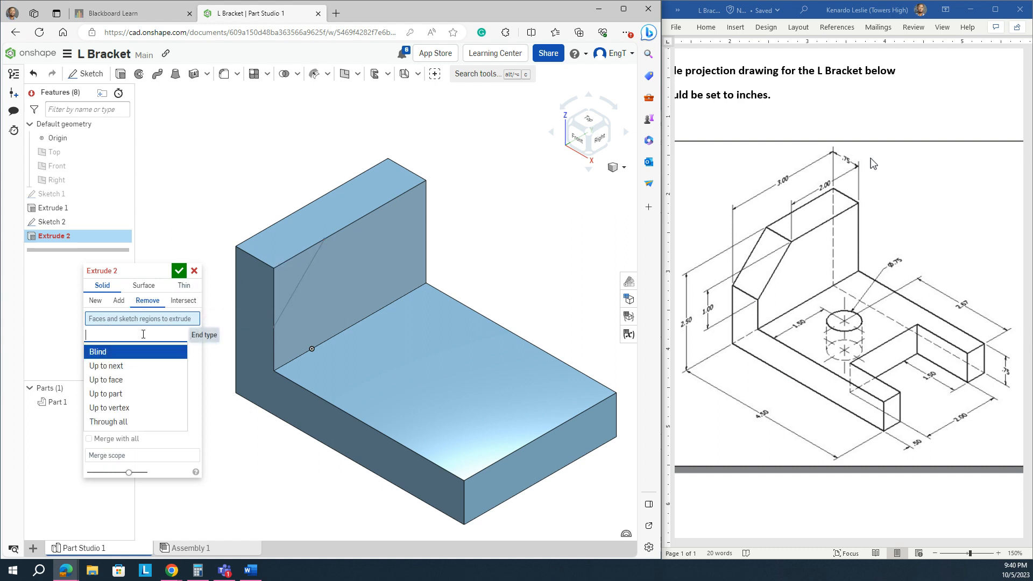
{"action": "left_click", "coordinate": [124, 422]}
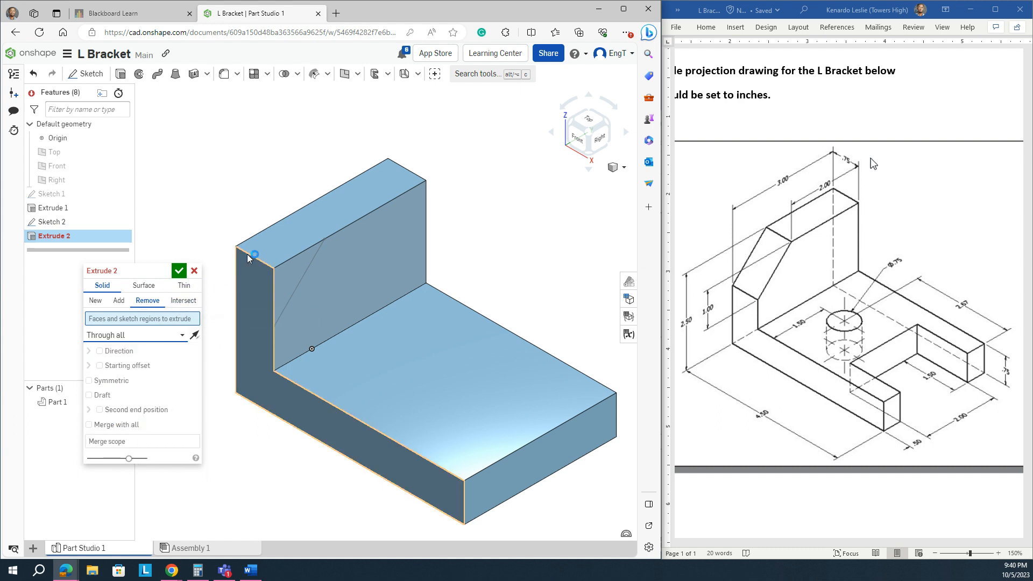
{"action": "left_click", "coordinate": [292, 275]}
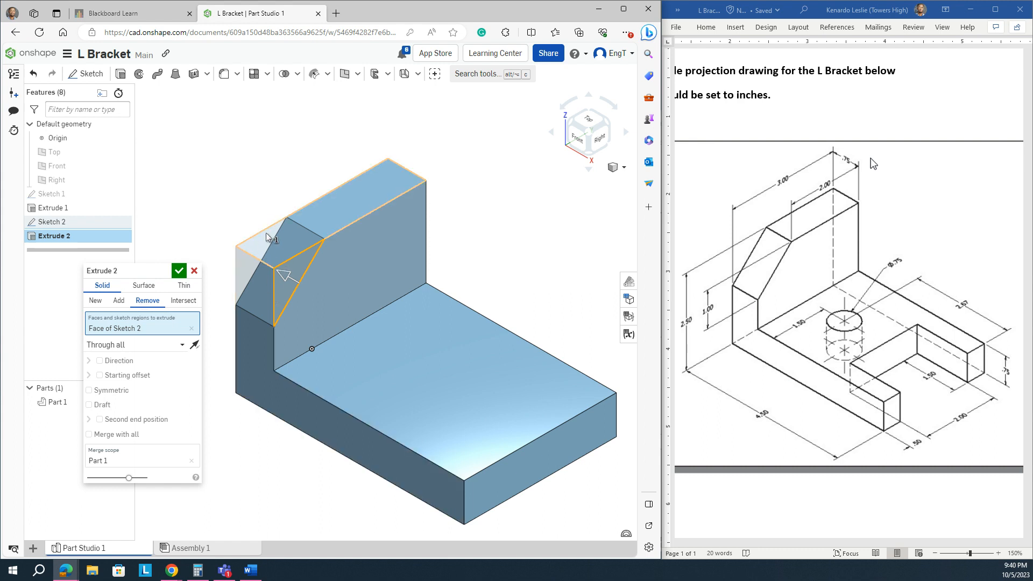
{"action": "left_click", "coordinate": [178, 271]}
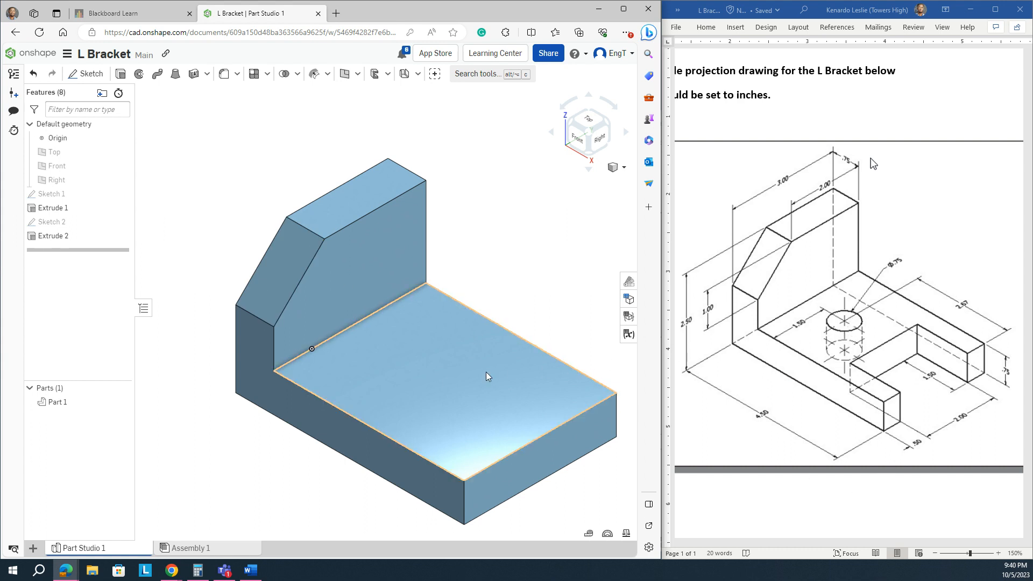
- Start a new sketch on the base's top face and view it normal to the sketch plane
{"action": "left_click", "coordinate": [89, 71]}
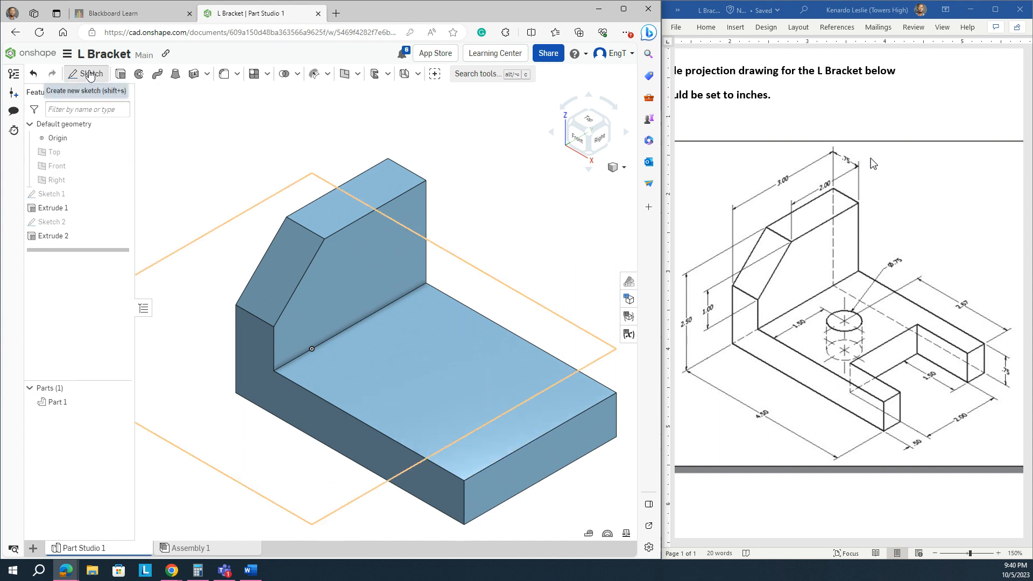
{"action": "left_click", "coordinate": [458, 373]}
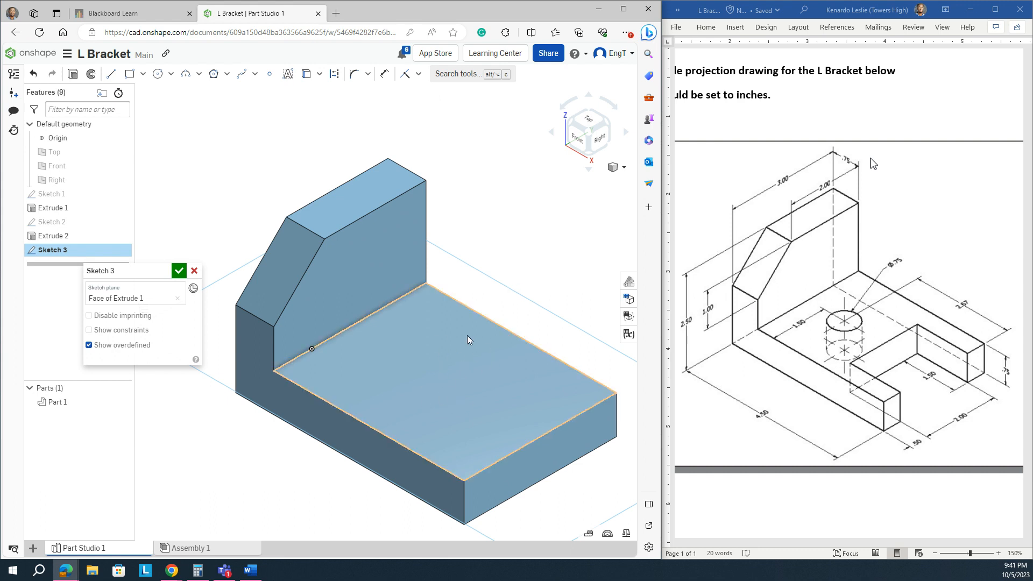
{"action": "right_click", "coordinate": [489, 176]}
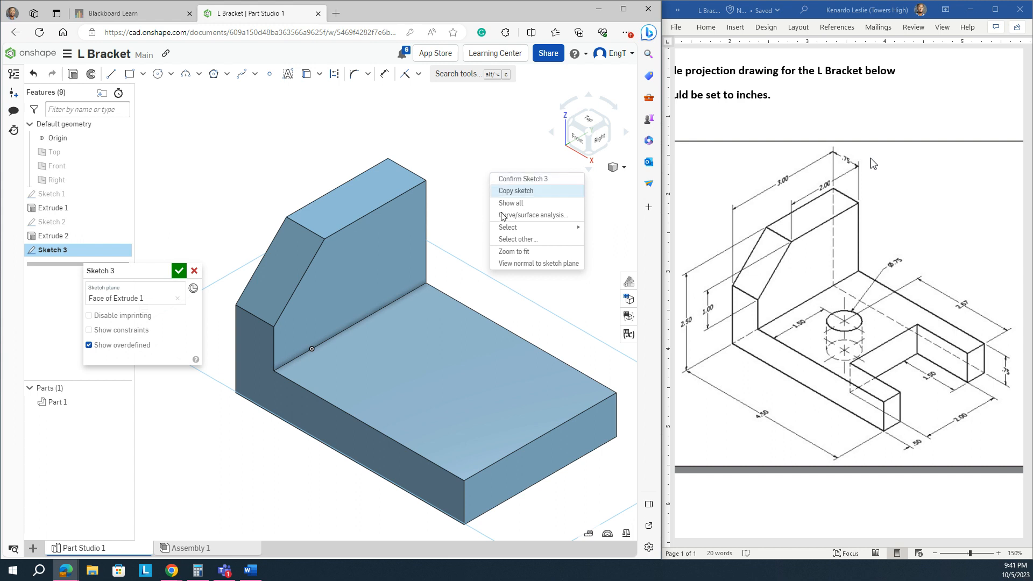
{"action": "left_click", "coordinate": [510, 265]}
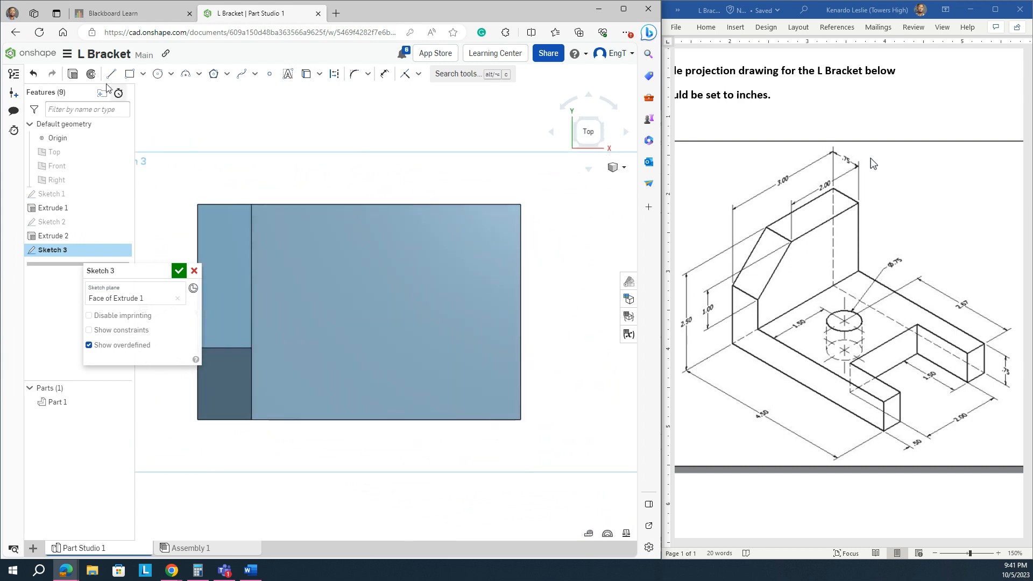
- Draw a circle about 0.76 in in diameter on the base's top face, near the upright
{"action": "left_click", "coordinate": [157, 74]}
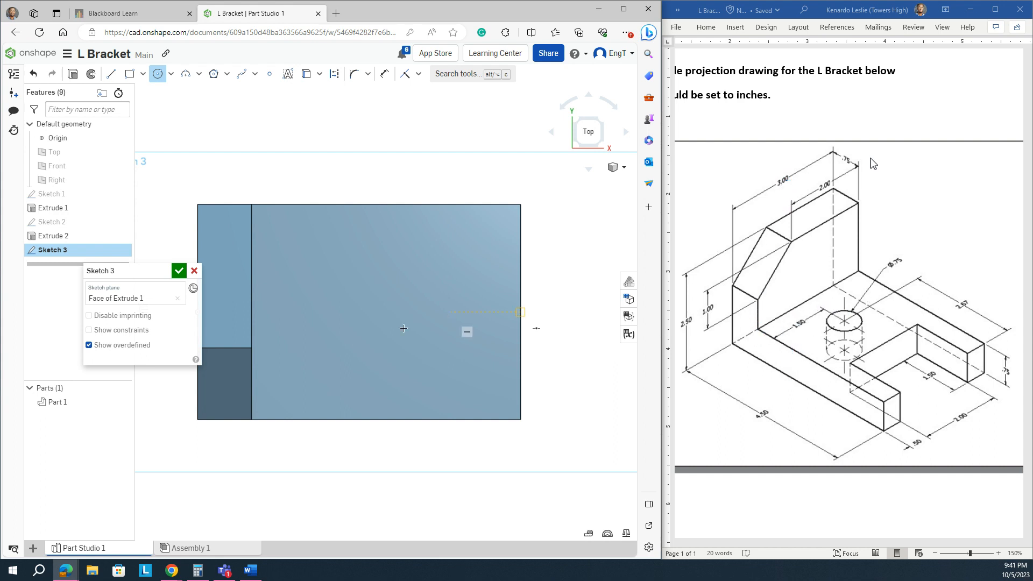
{"action": "left_click", "coordinate": [324, 321]}
{"action": "left_click", "coordinate": [325, 348]}
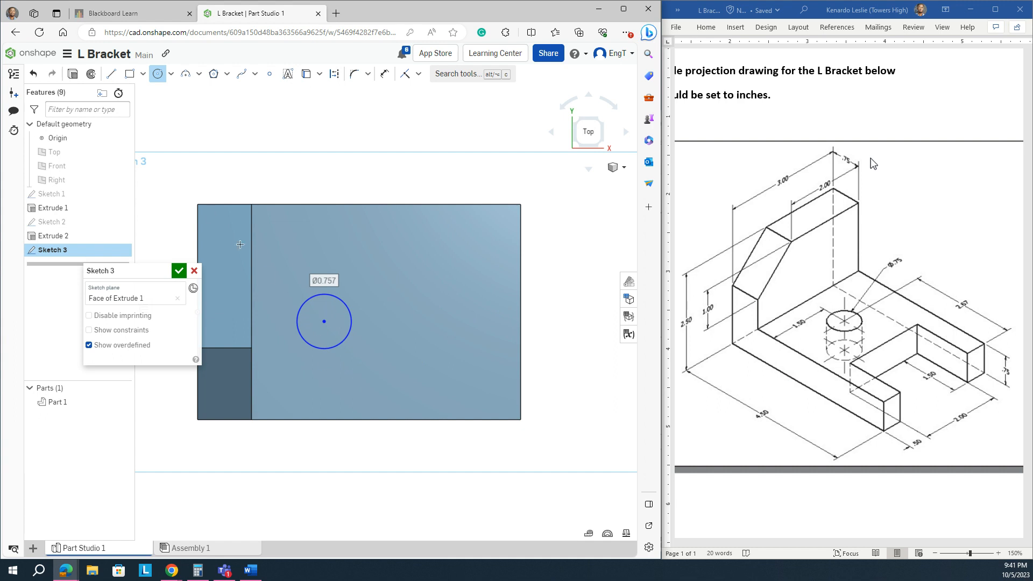
- Add a diameter dimension to the circle, accepting its drawn size
{"action": "left_click", "coordinate": [385, 74]}
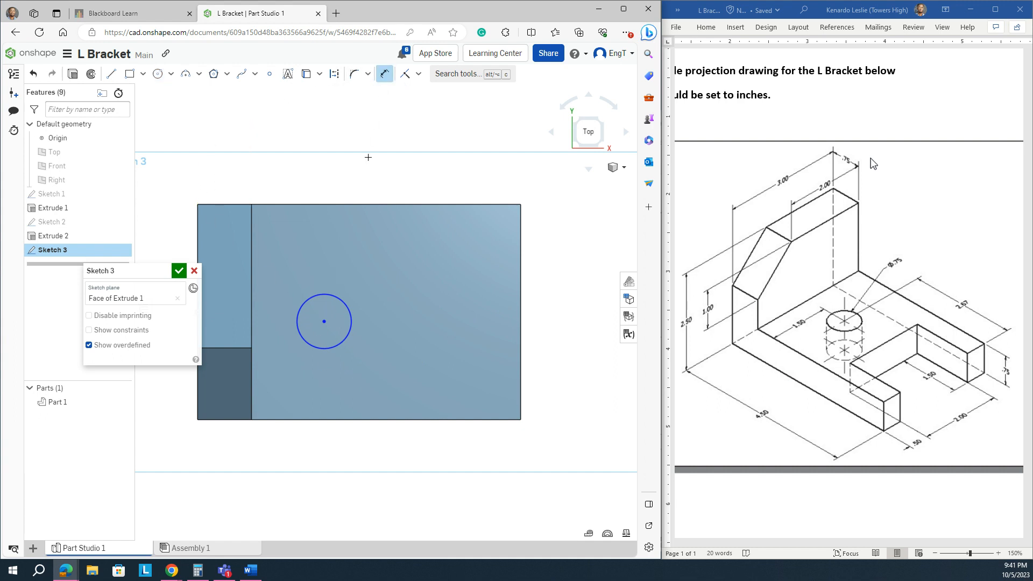
{"action": "left_click", "coordinate": [329, 295]}
{"action": "left_click", "coordinate": [278, 184]}
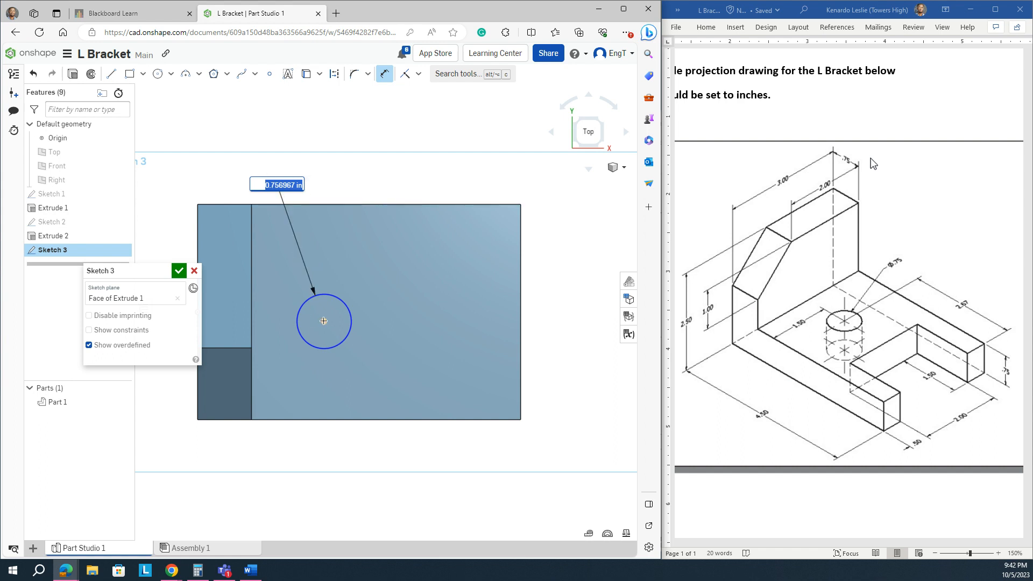
{"action": "key", "text": "Return"}
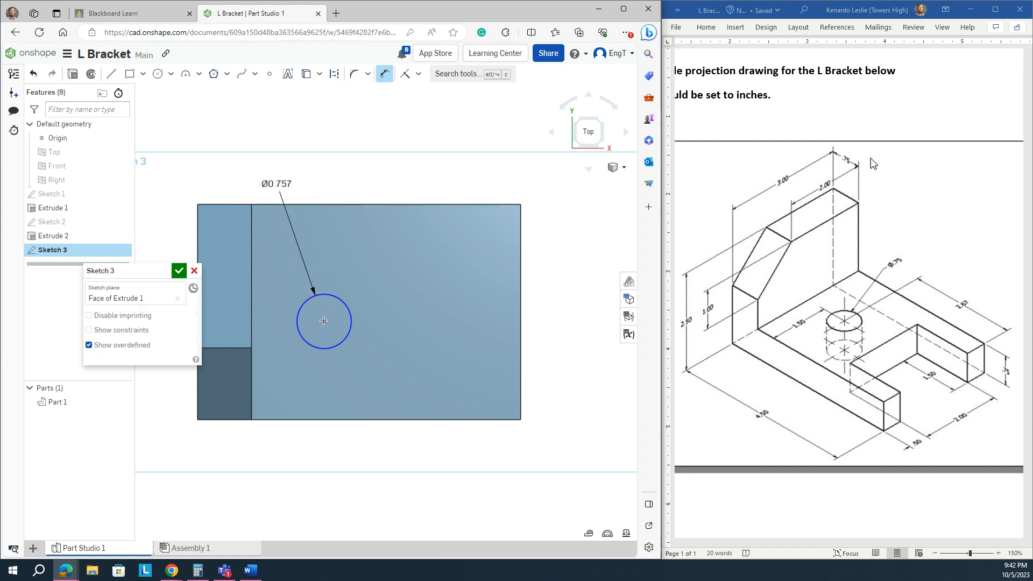
- Dimension the horizontal distance from the circle's center to the base's free end edge, accepting the drawn value
{"action": "left_click", "coordinate": [519, 323]}
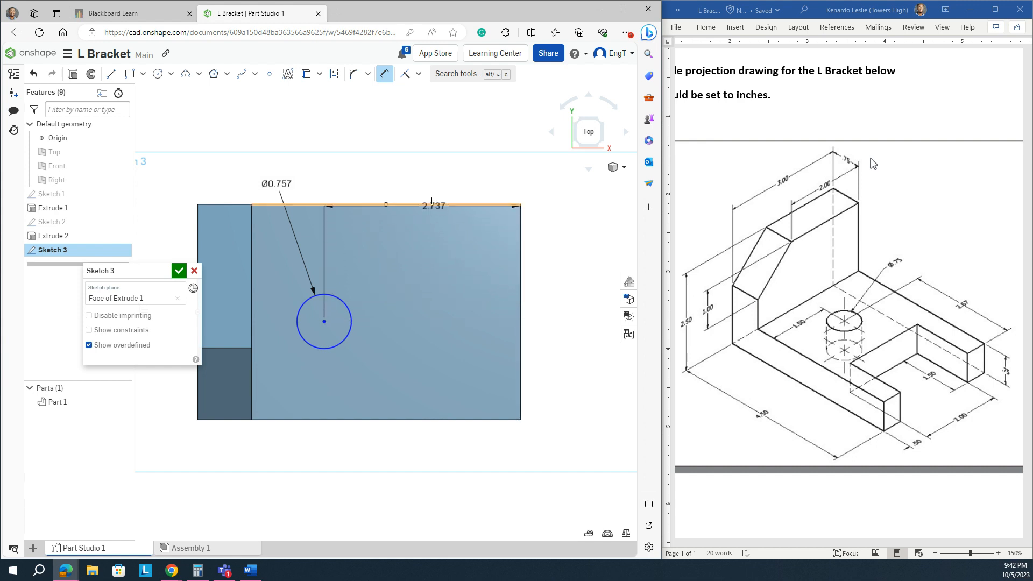
{"action": "left_click", "coordinate": [417, 181]}
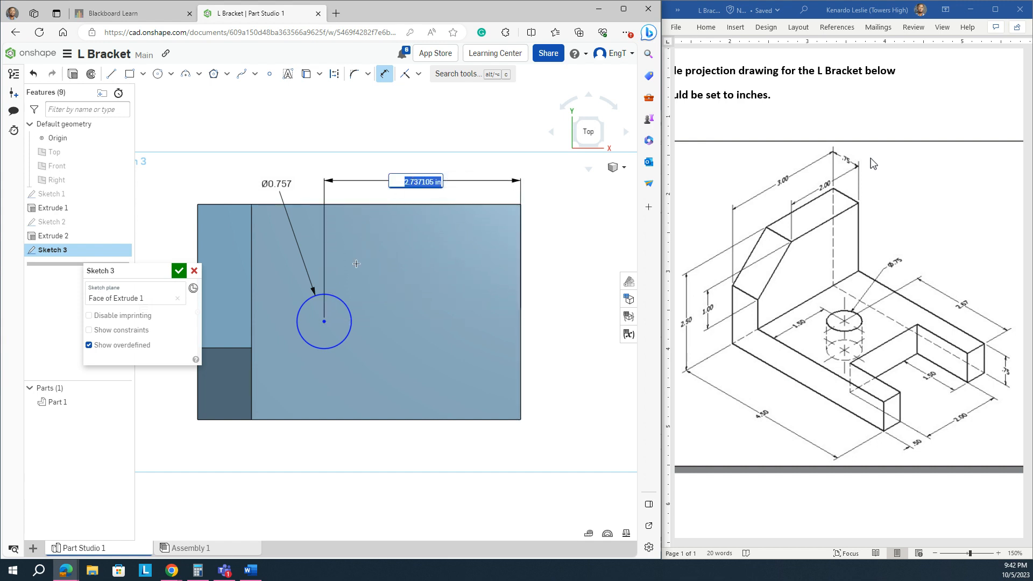
{"action": "key", "text": "Return"}
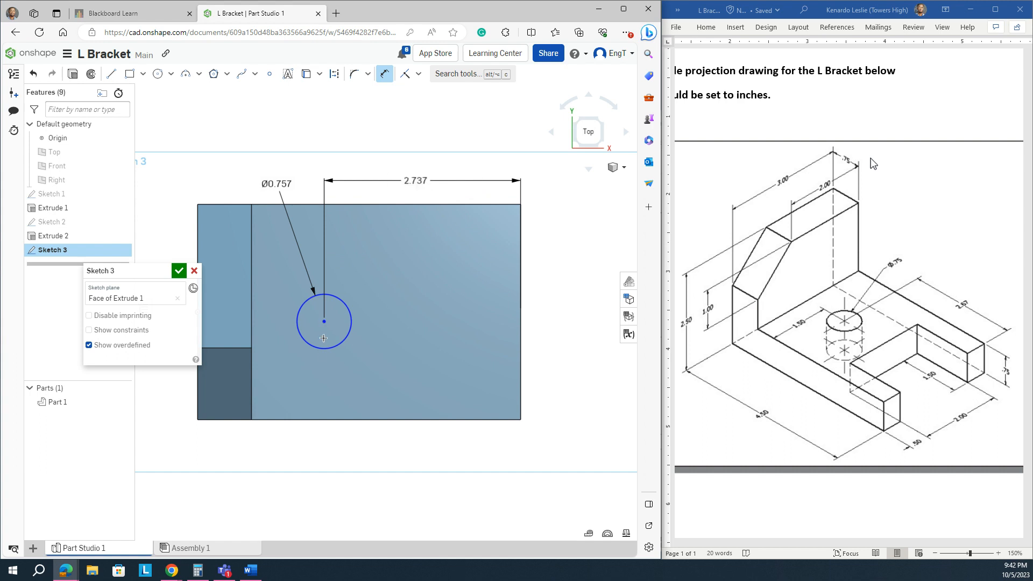
- Dimension the circle's center 1.5 in from the base's front long edge
{"action": "left_click", "coordinate": [323, 419]}
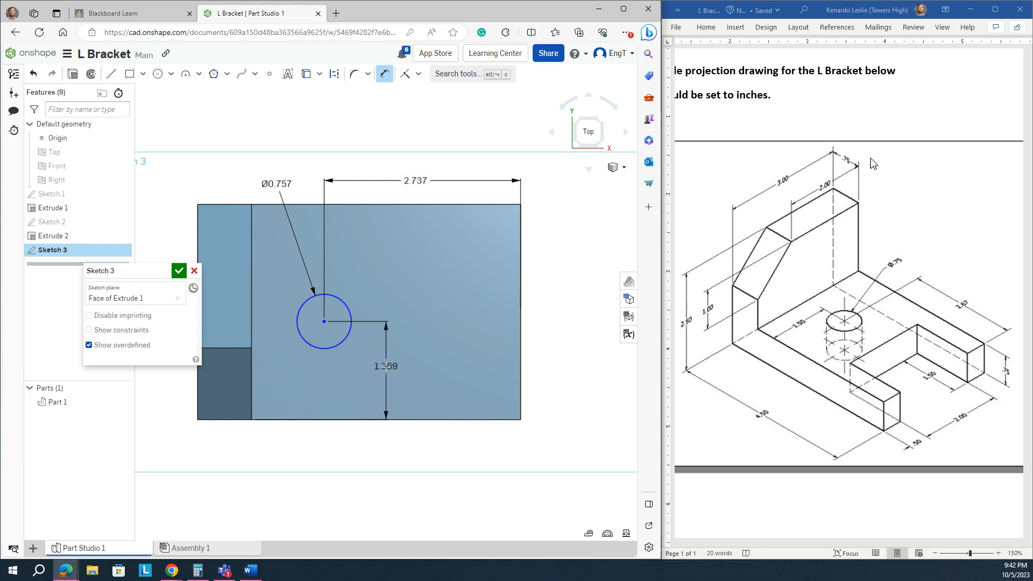
{"action": "left_click", "coordinate": [386, 367]}
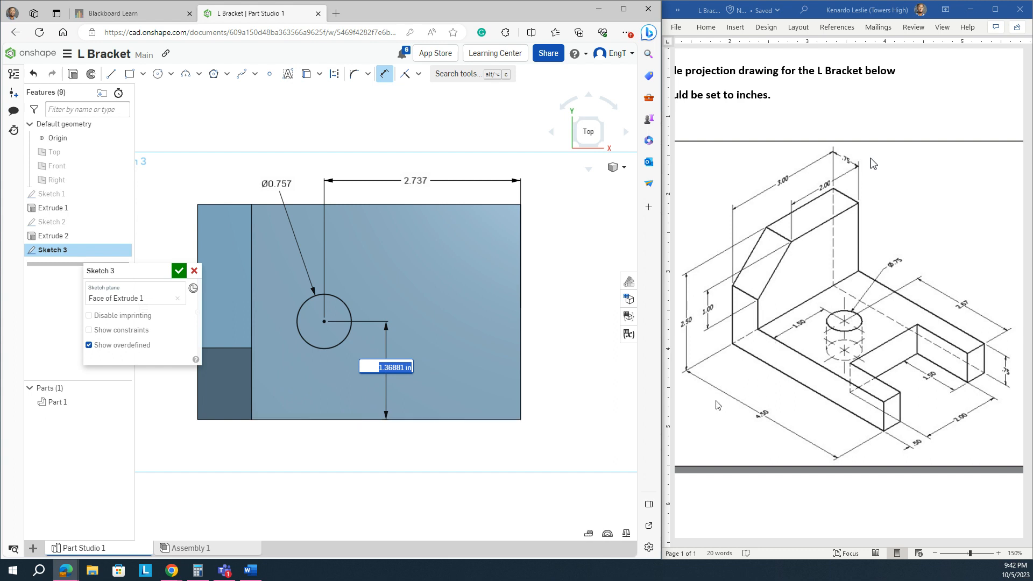
{"action": "type", "text": "1.5"}
{"action": "key", "text": "Return"}
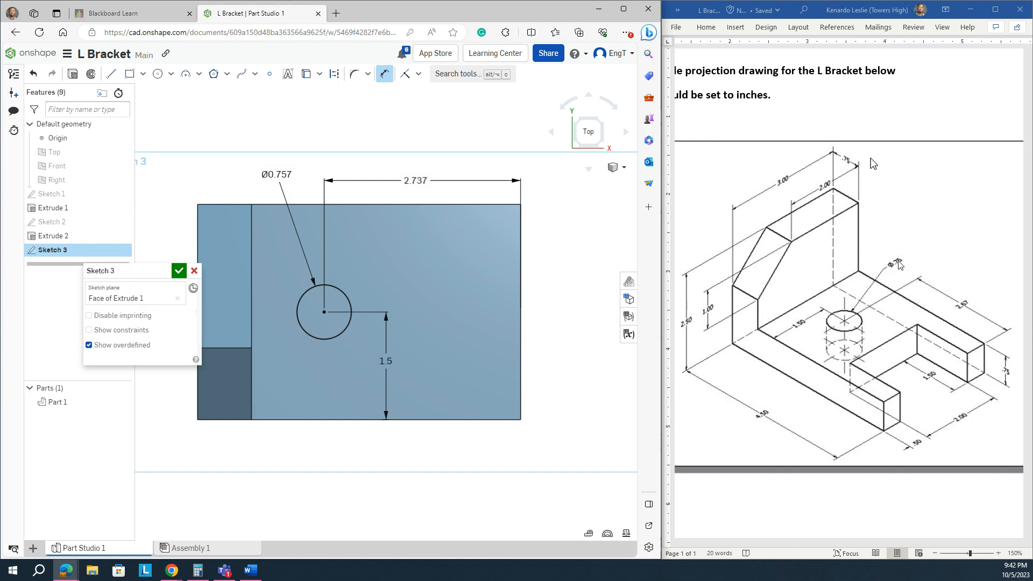
- Set the circle's diameter to 0.75 in
{"action": "double_click", "coordinate": [274, 173]}
{"action": "type", "text": "0"}
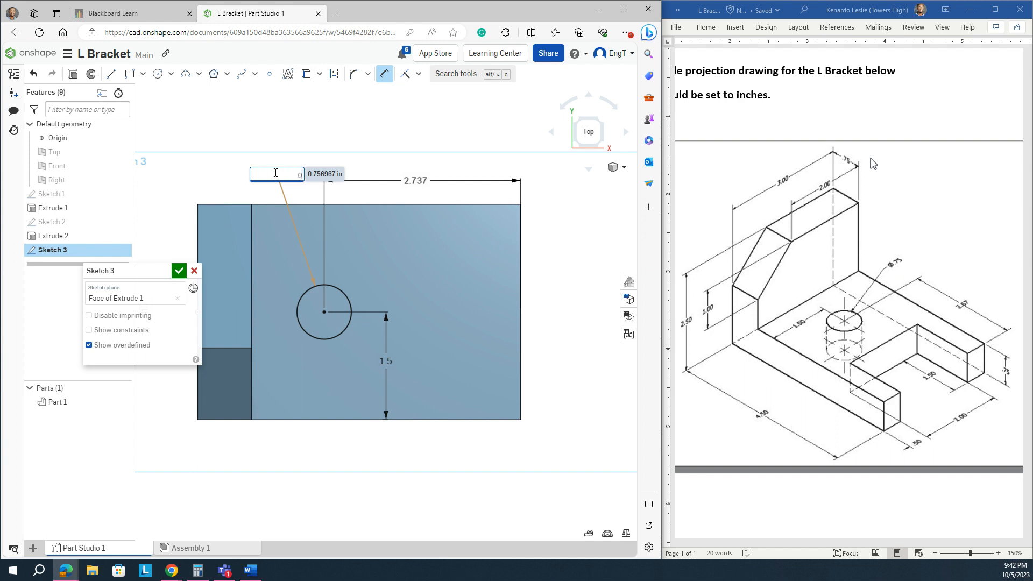
{"action": "type", "text": ".75"}
{"action": "key", "text": "Return"}
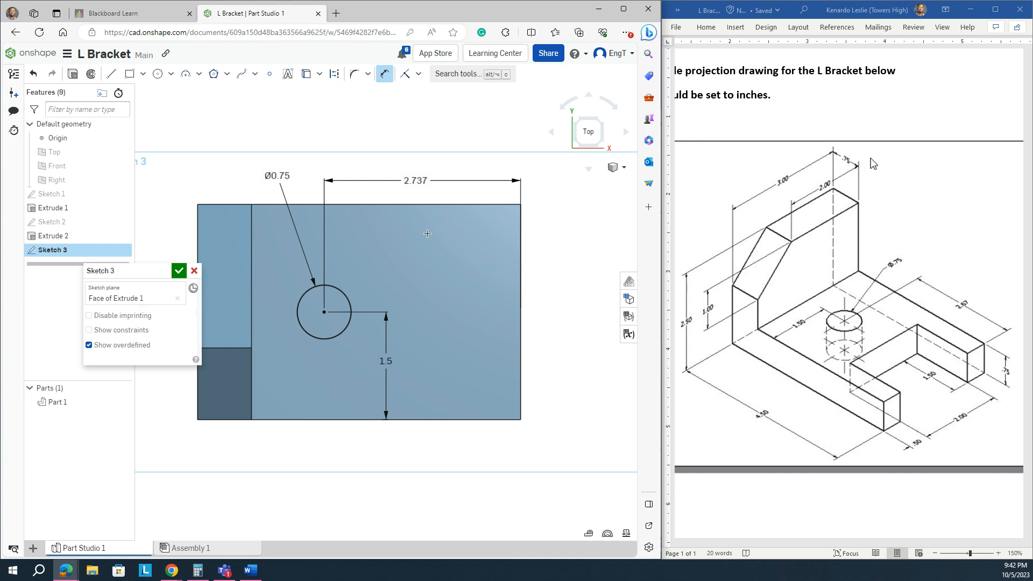
- Set the circle center's distance from the base's free end edge to 2.67 in and finish the sketch
{"action": "double_click", "coordinate": [420, 180]}
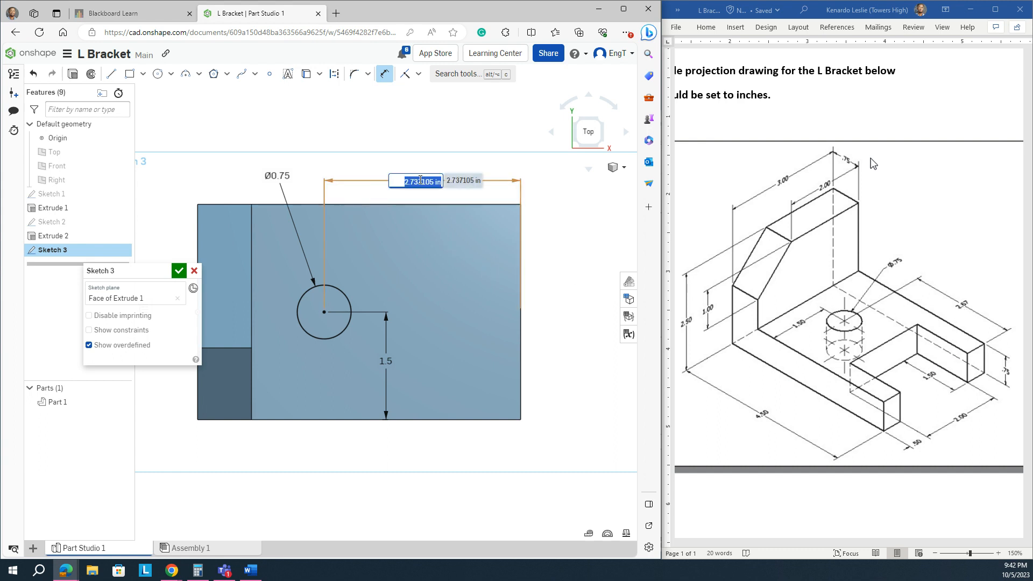
{"action": "type", "text": "2.67"}
{"action": "key", "text": "Return"}
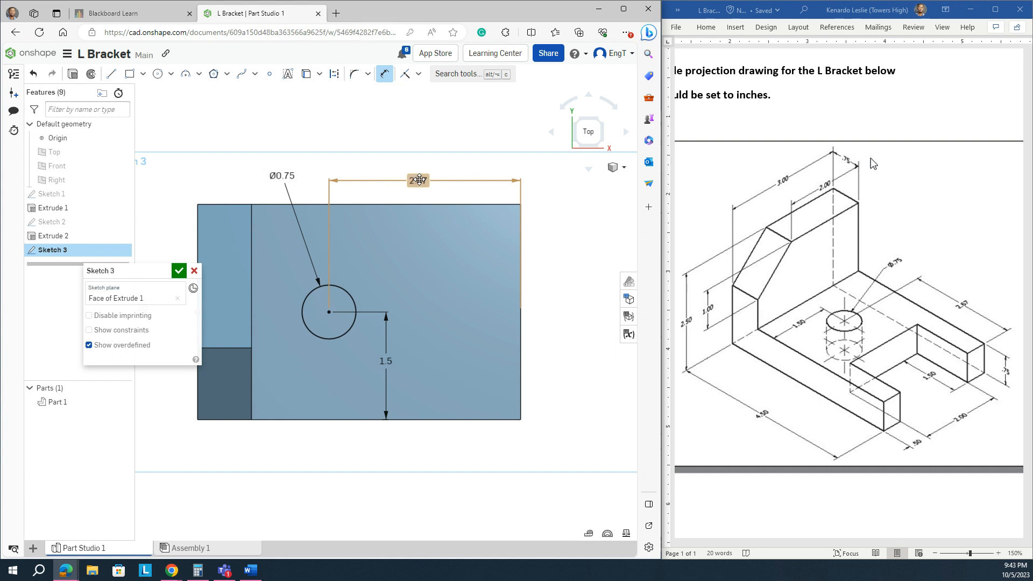
{"action": "left_click", "coordinate": [178, 272]}
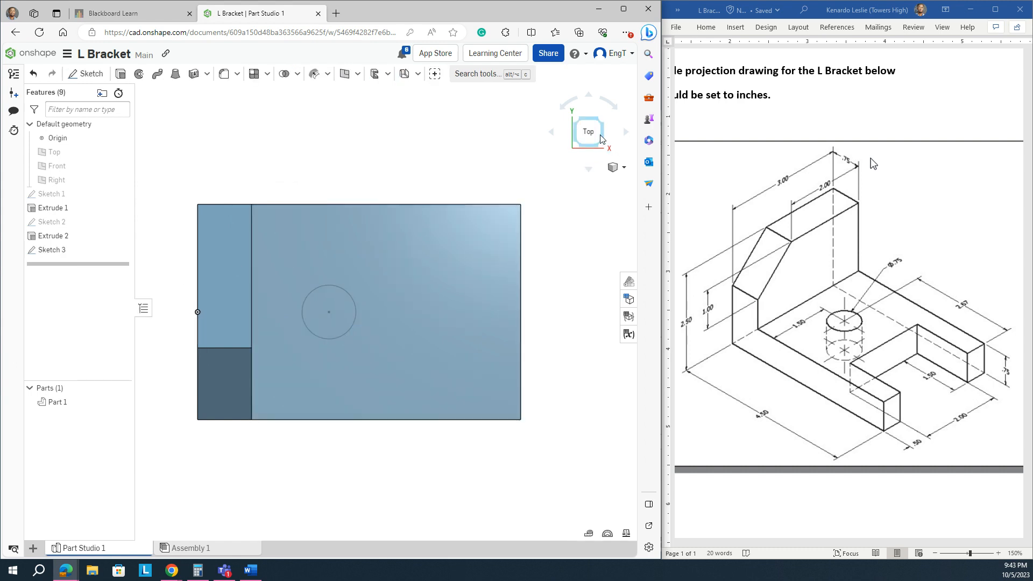
- Cut the hole in the base by extruding the circular sketch region as a Remove operation with end type Through all
{"action": "right_click", "coordinate": [432, 160]}
{"action": "left_click", "coordinate": [453, 202]}
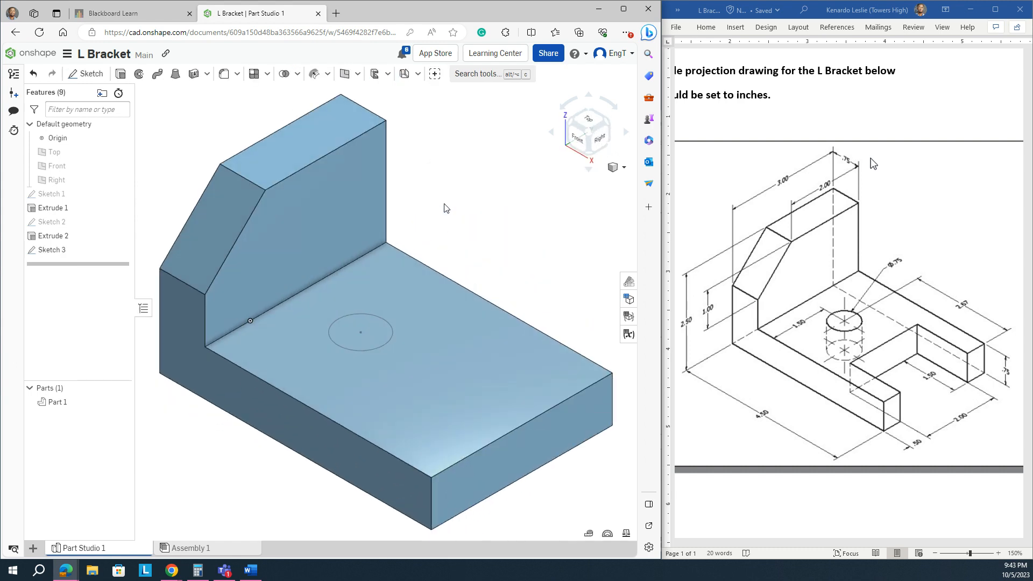
{"action": "left_click", "coordinate": [121, 76]}
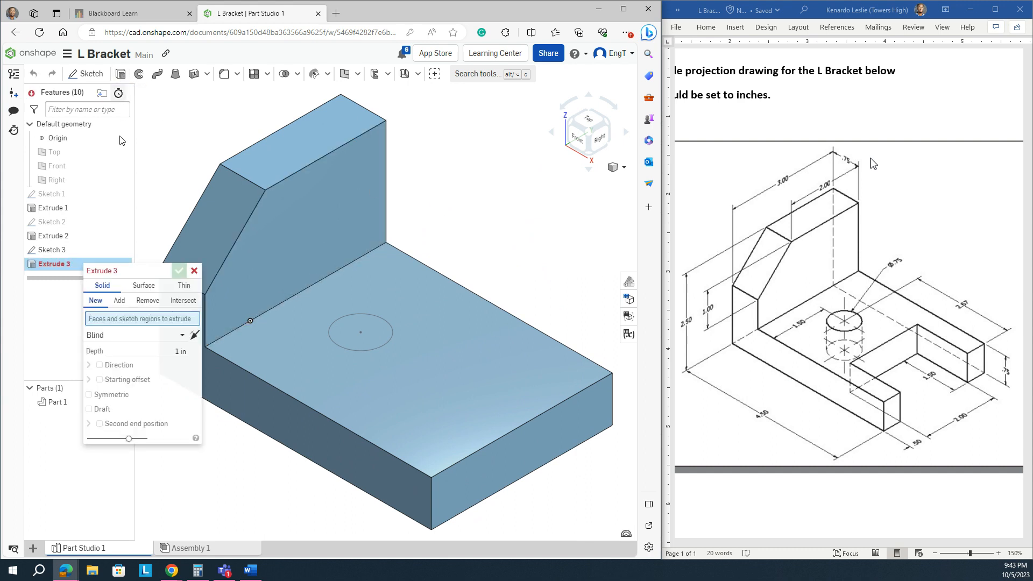
{"action": "left_click", "coordinate": [151, 302]}
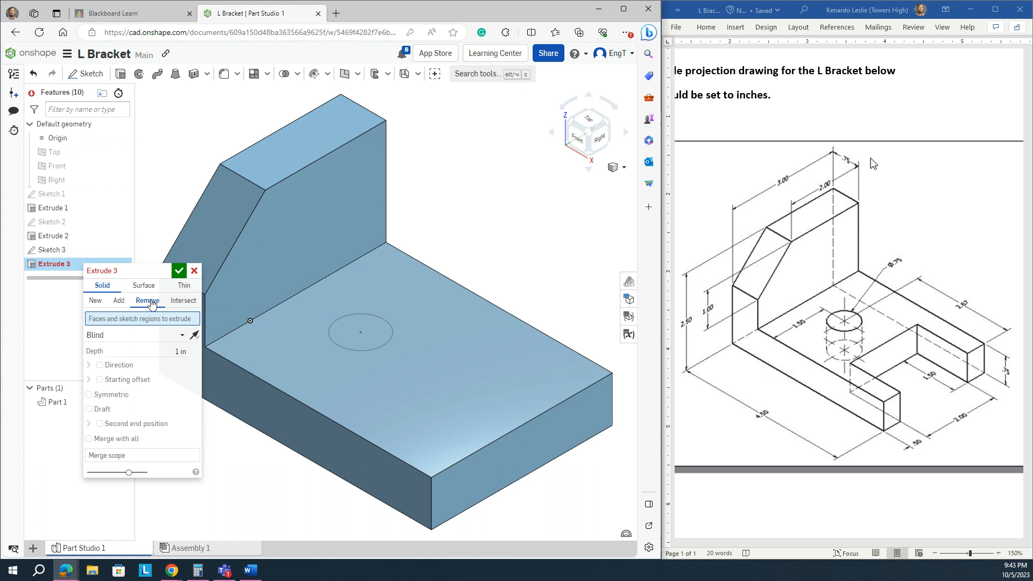
{"action": "left_click", "coordinate": [166, 336]}
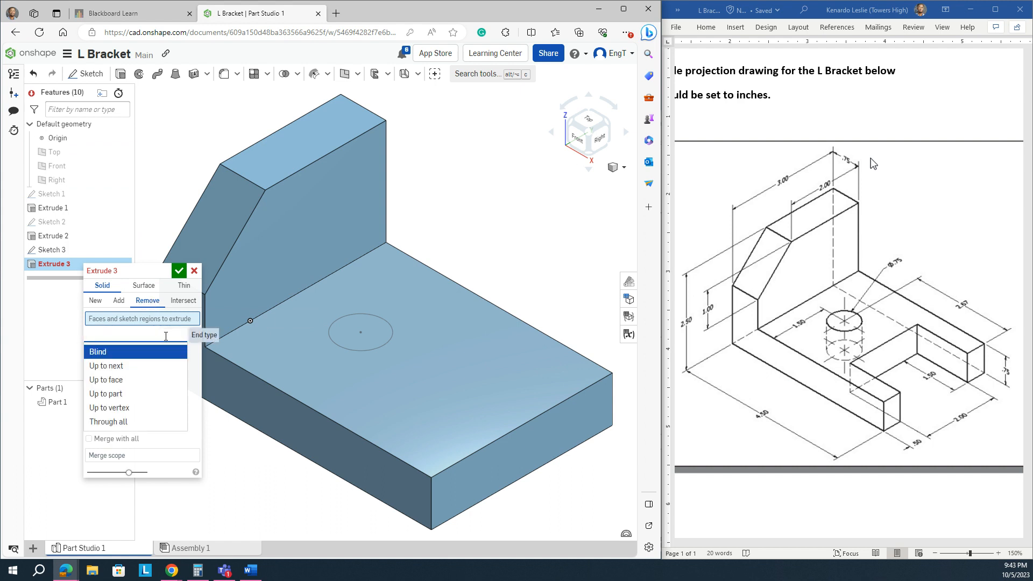
{"action": "left_click", "coordinate": [123, 421]}
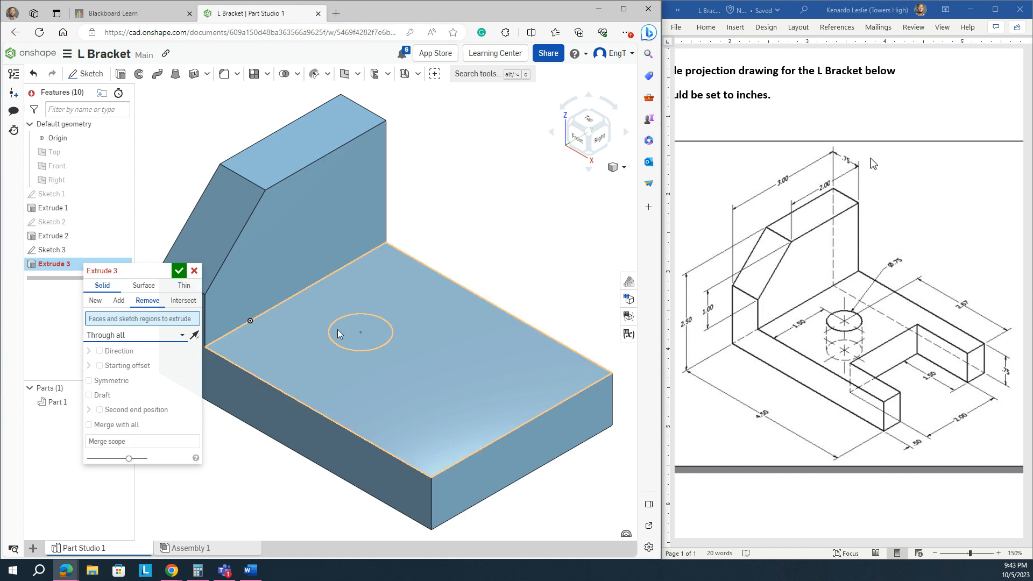
{"action": "left_click", "coordinate": [372, 330]}
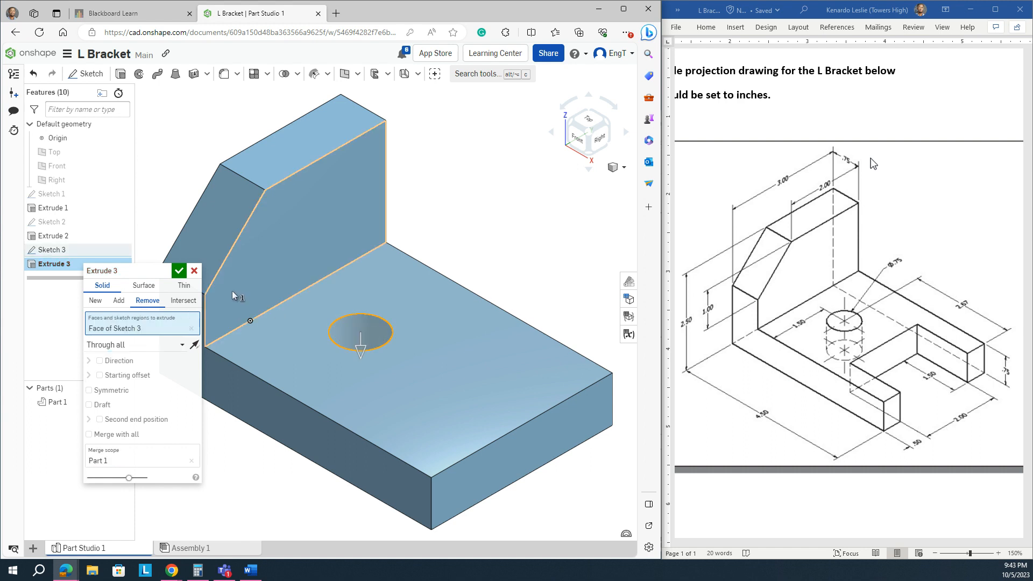
{"action": "left_click", "coordinate": [181, 274]}
- Start a new sketch on the base's top face, around the hole, and view it normal to the sketch plane
{"action": "mouse_move", "coordinate": [496, 199]}
{"action": "right_mouse_down"}
{"action": "mouse_move", "coordinate": [496, 214]}
{"action": "mouse_move", "coordinate": [498, 203]}
{"action": "right_mouse_up"}
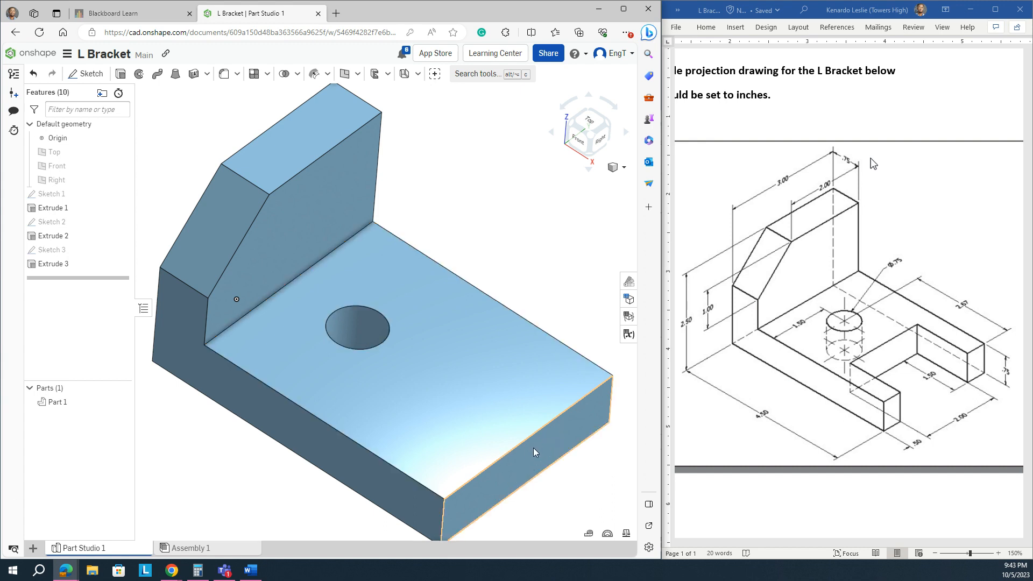
{"action": "left_click", "coordinate": [540, 465]}
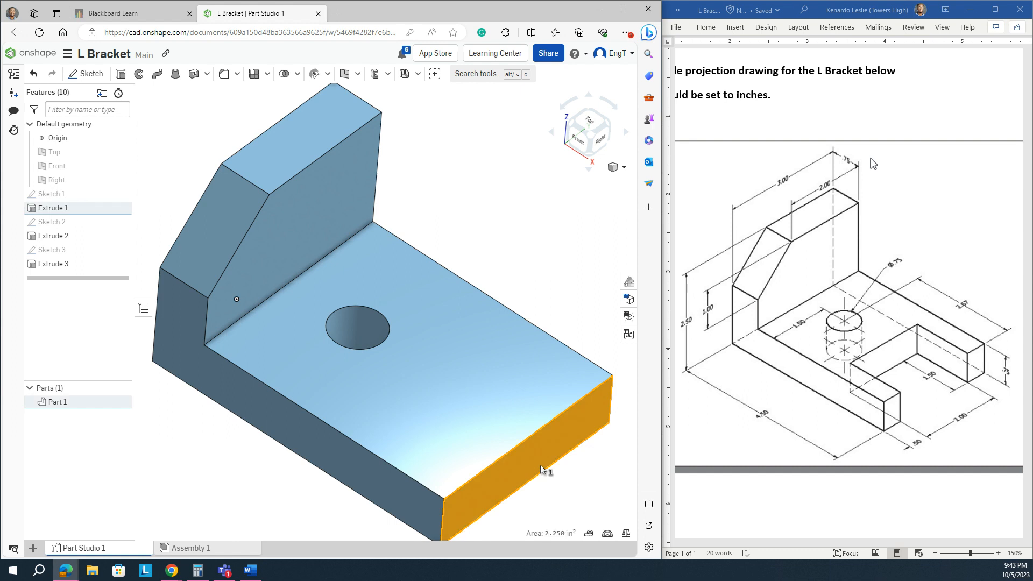
{"action": "left_click", "coordinate": [547, 297]}
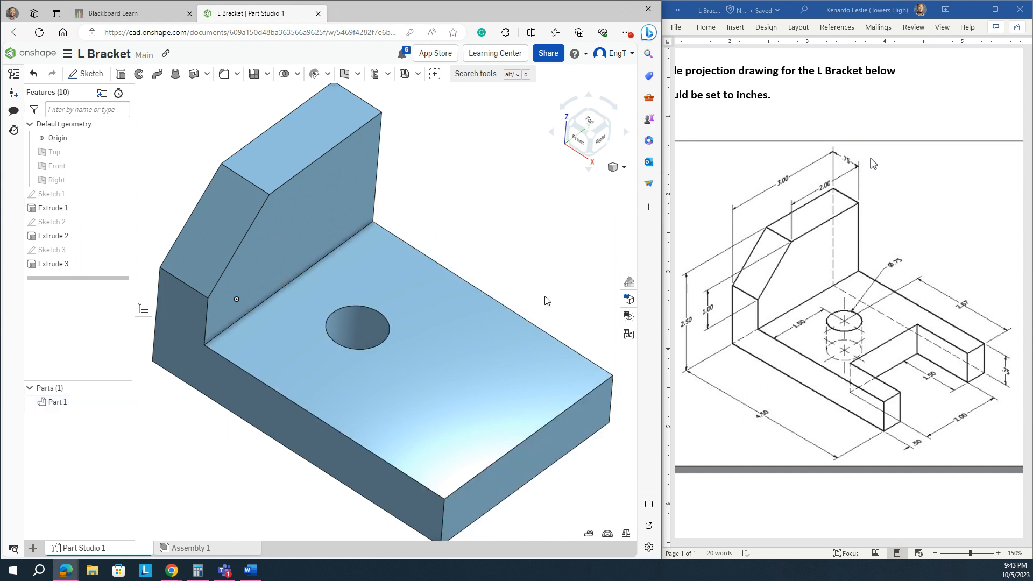
{"action": "left_click", "coordinate": [492, 392]}
{"action": "left_click", "coordinate": [544, 256]}
{"action": "left_click", "coordinate": [86, 73]}
{"action": "left_click", "coordinate": [441, 391]}
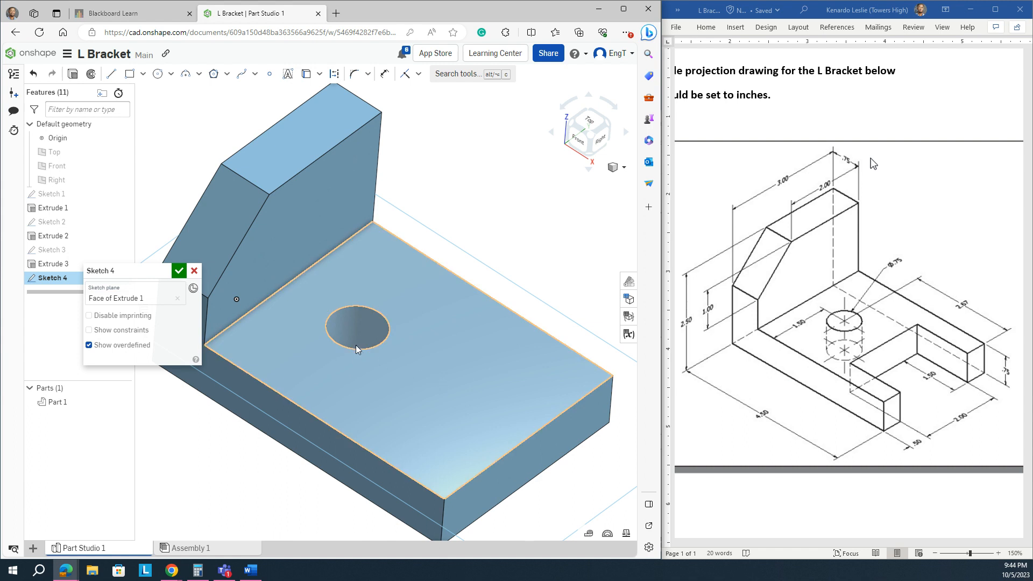
{"action": "right_click", "coordinate": [485, 143]}
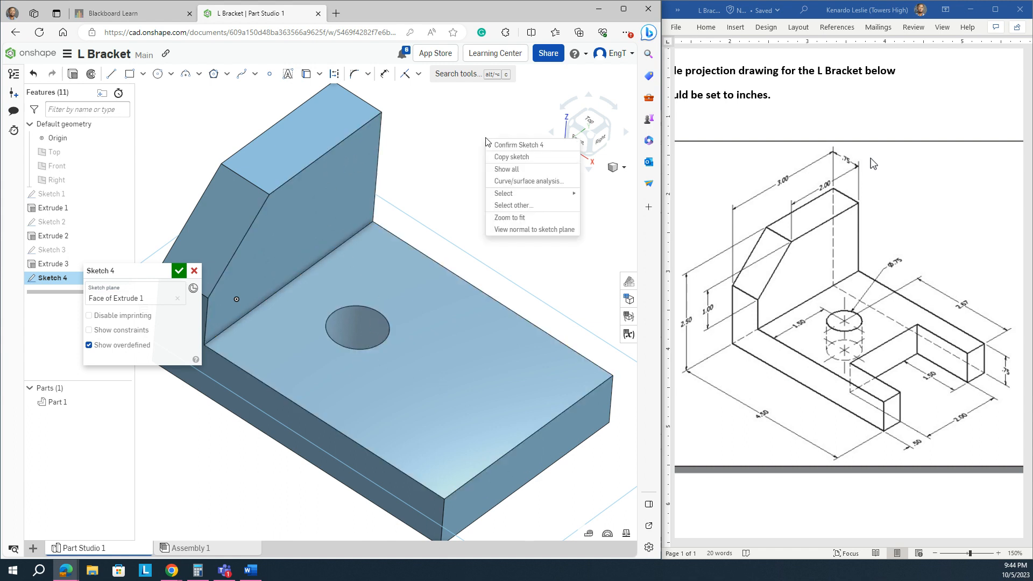
{"action": "left_click", "coordinate": [515, 233]}
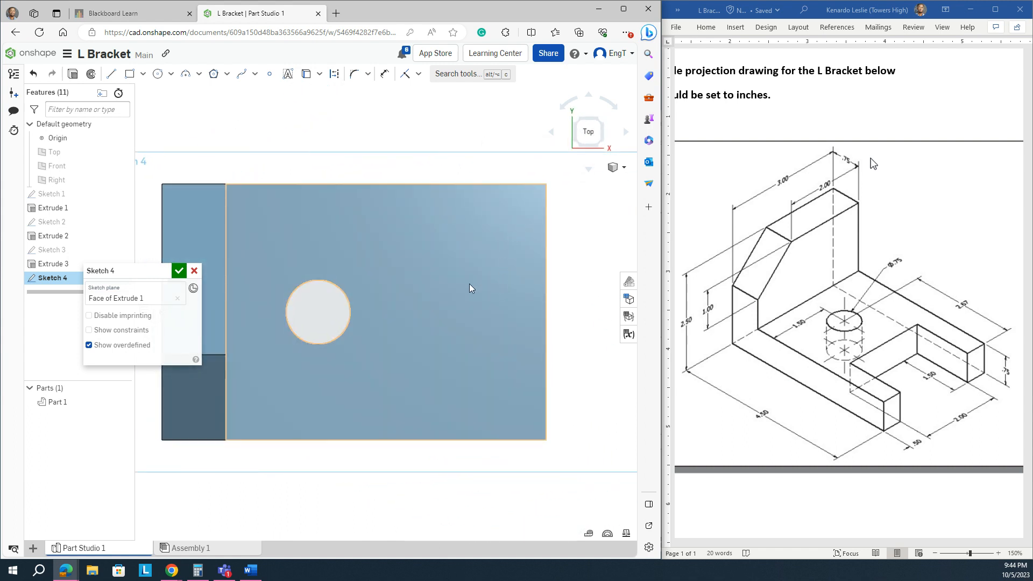
- Draw a corner rectangle about 1.45 in long along the base's free end edge, extending inward toward the hole
{"action": "left_click", "coordinate": [133, 78]}
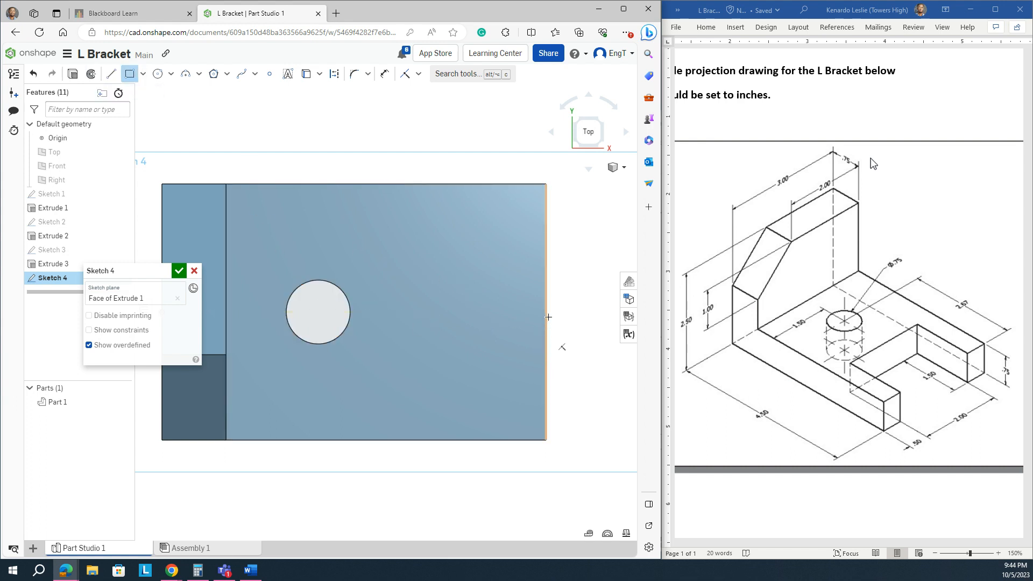
{"action": "left_click", "coordinate": [546, 254]}
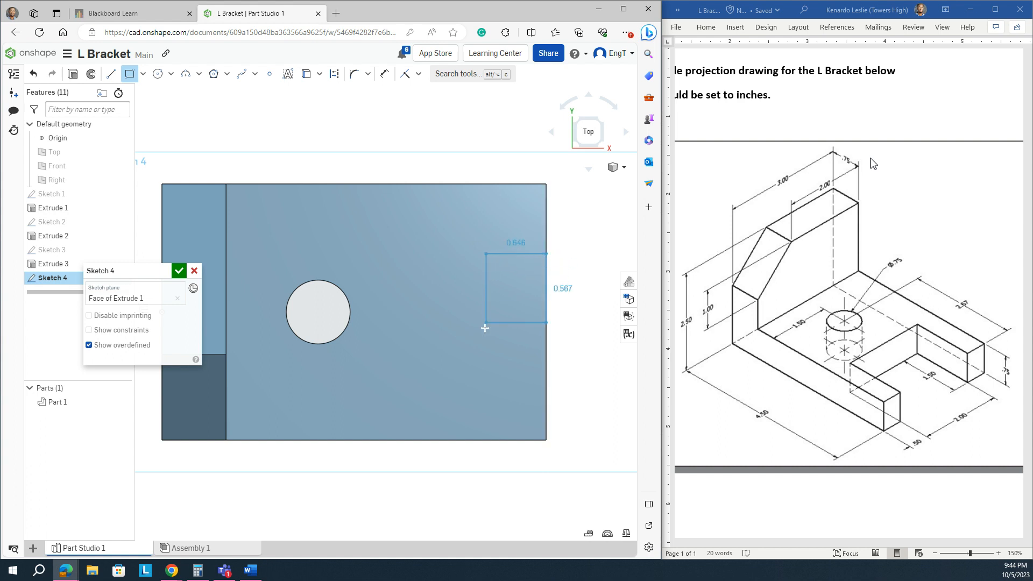
{"action": "left_click", "coordinate": [460, 378]}
{"action": "key", "text": "Escape"}
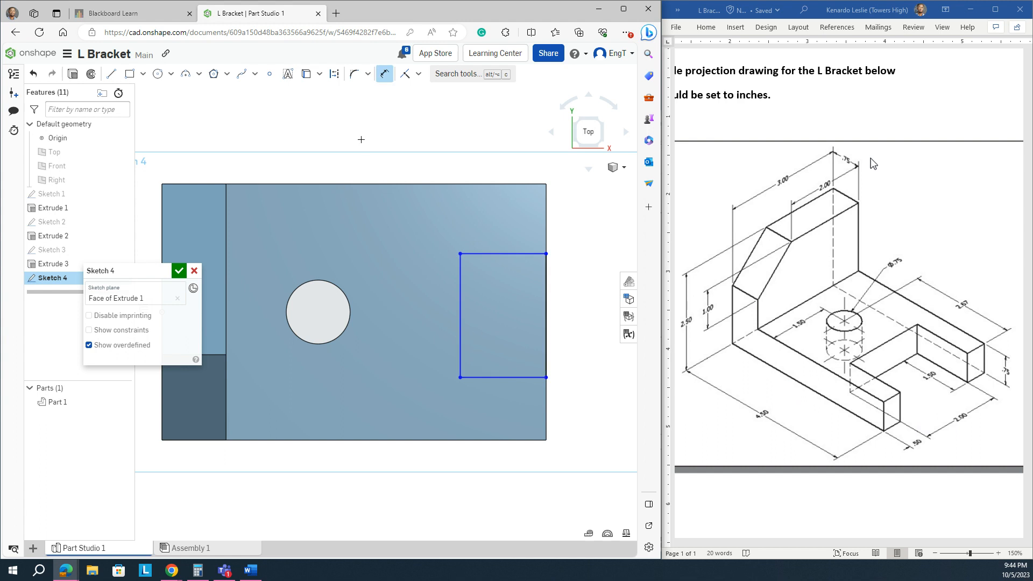
- Dimension the rectangle's side along the base's free end edge to 2 in
{"action": "left_click", "coordinate": [384, 73]}
{"action": "left_click", "coordinate": [546, 314]}
{"action": "left_click", "coordinate": [578, 316]}
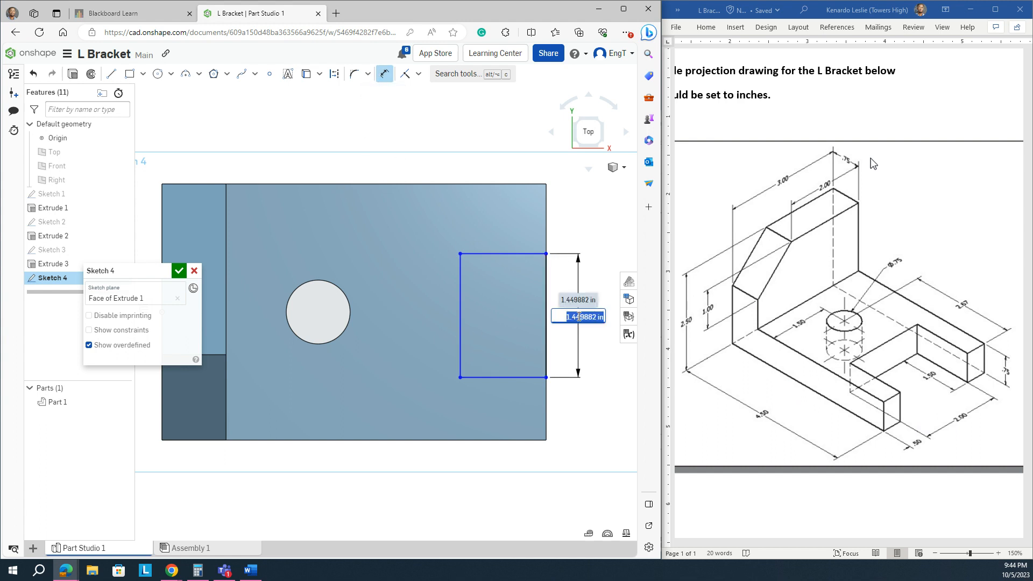
{"action": "type", "text": "2"}
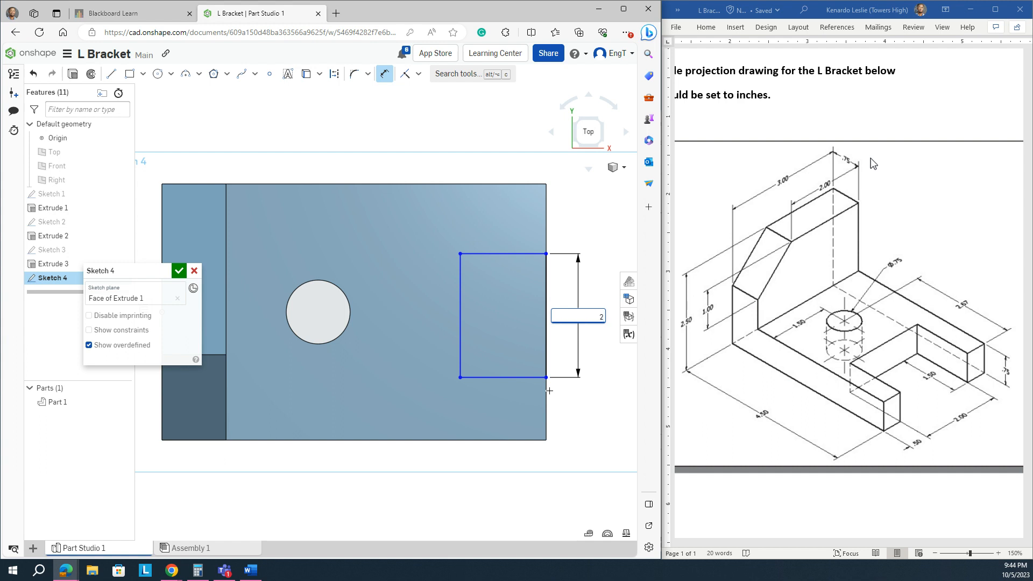
{"action": "key", "text": "Return"}
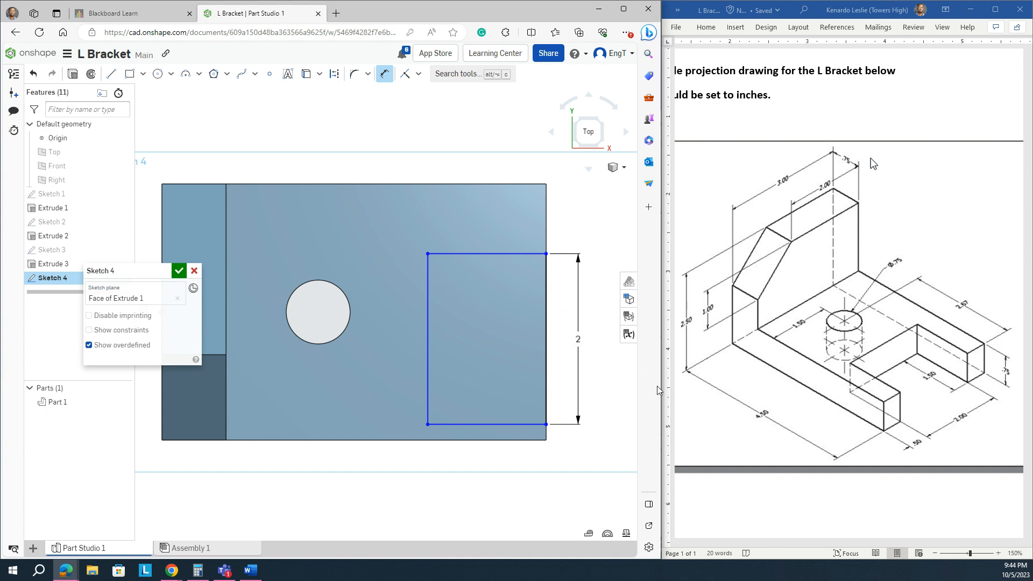
- Dimension the rectangle's depth inward from the base's free end edge to 1.5 in
{"action": "left_click", "coordinate": [546, 334]}
{"action": "left_click", "coordinate": [428, 336]}
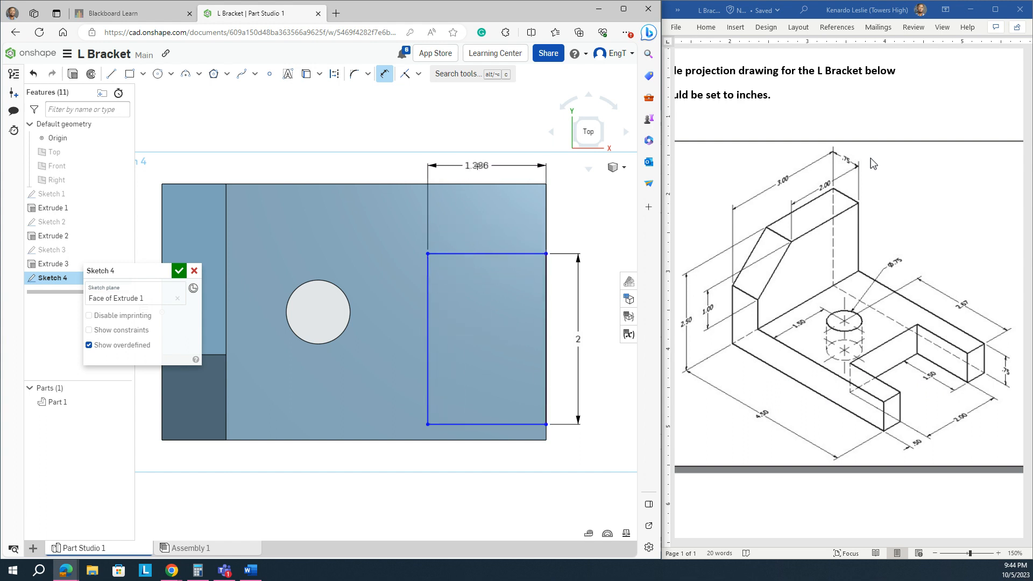
{"action": "left_click", "coordinate": [479, 167]}
{"action": "type", "text": "1"}
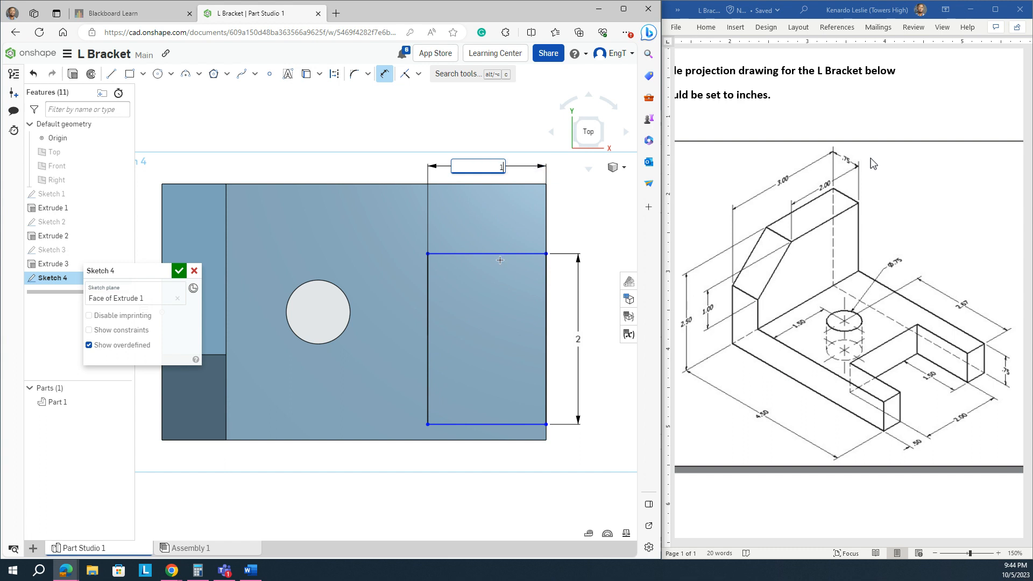
{"action": "type", "text": ".5"}
{"action": "key", "text": "Return"}
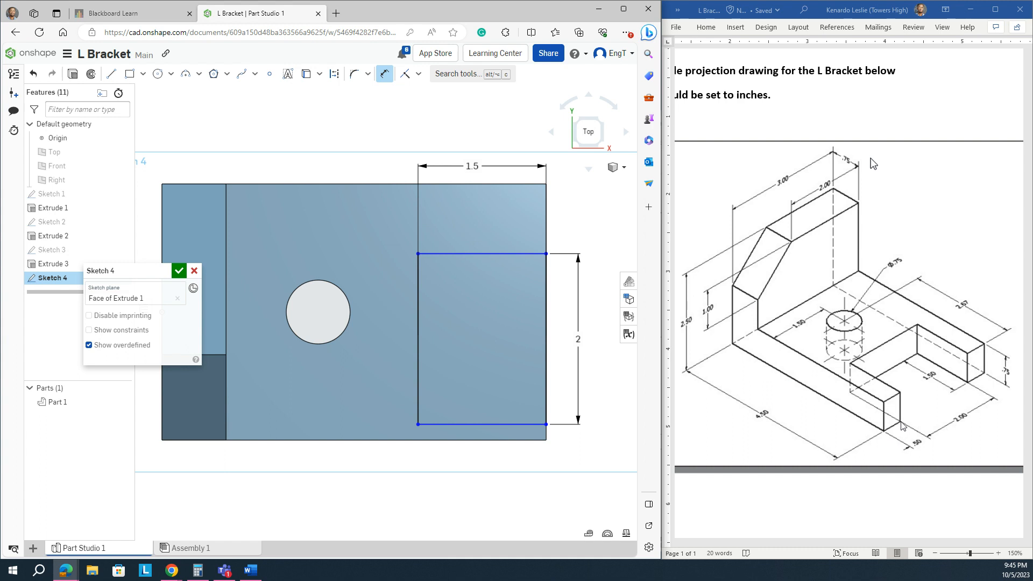
- Dimension the rectangle's front side 0.5 in from the base's front long edge
{"action": "left_click", "coordinate": [521, 425]}
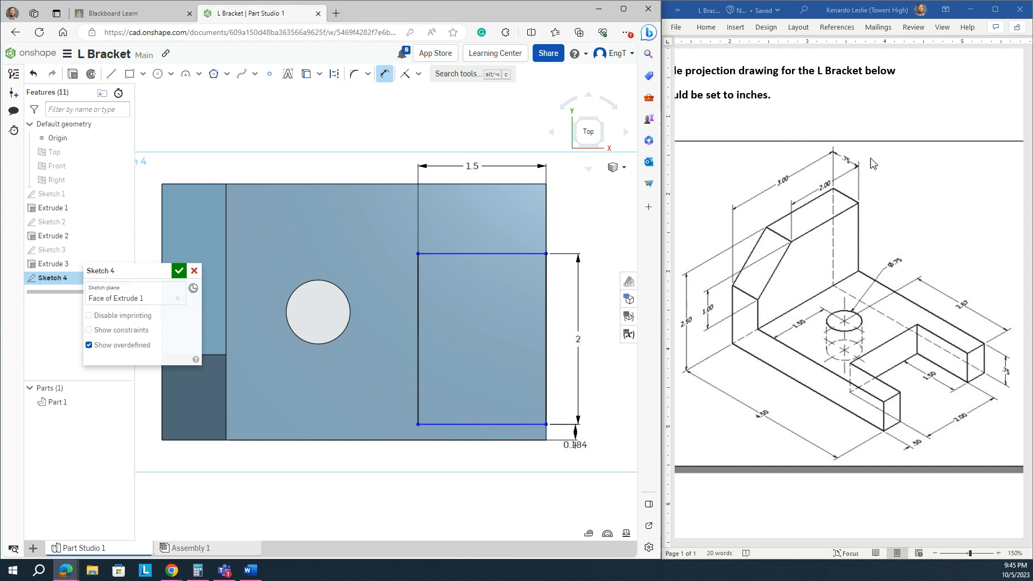
{"action": "left_click", "coordinate": [575, 445]}
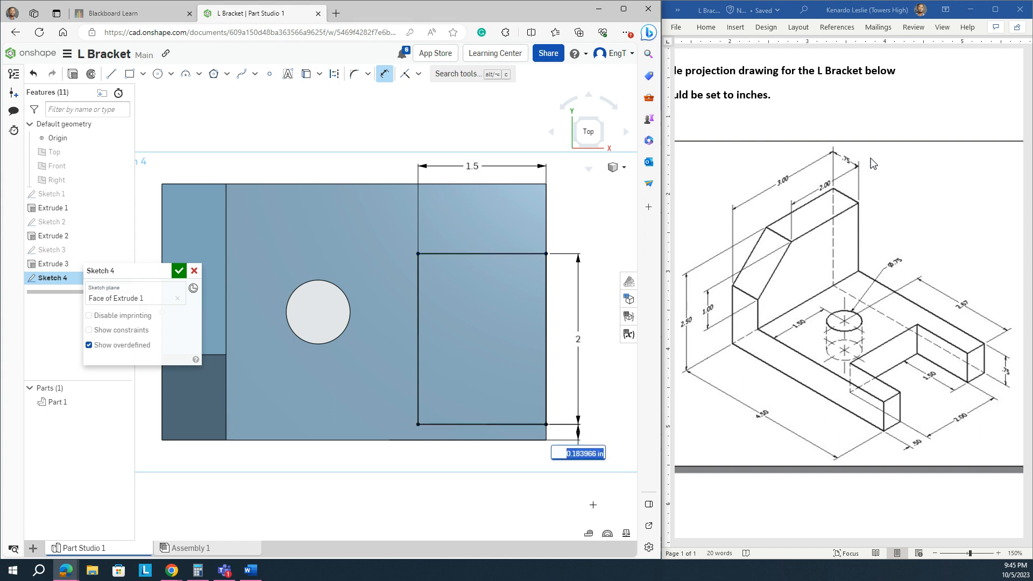
{"action": "type", "text": "0.5"}
{"action": "key", "text": "Return"}
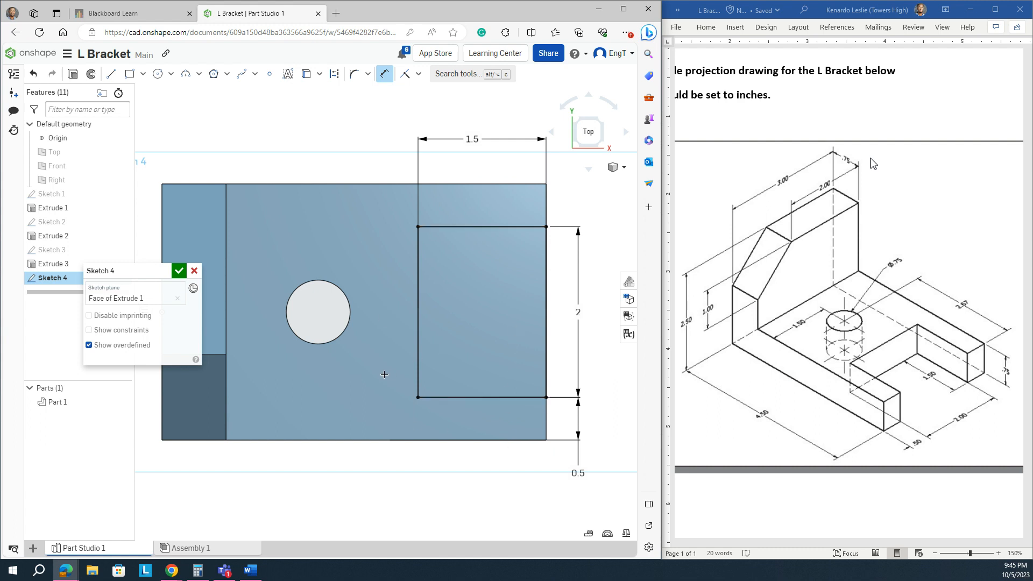
- Finish the notch sketch on the base and set the model to an isometric view
{"action": "left_click", "coordinate": [179, 271]}
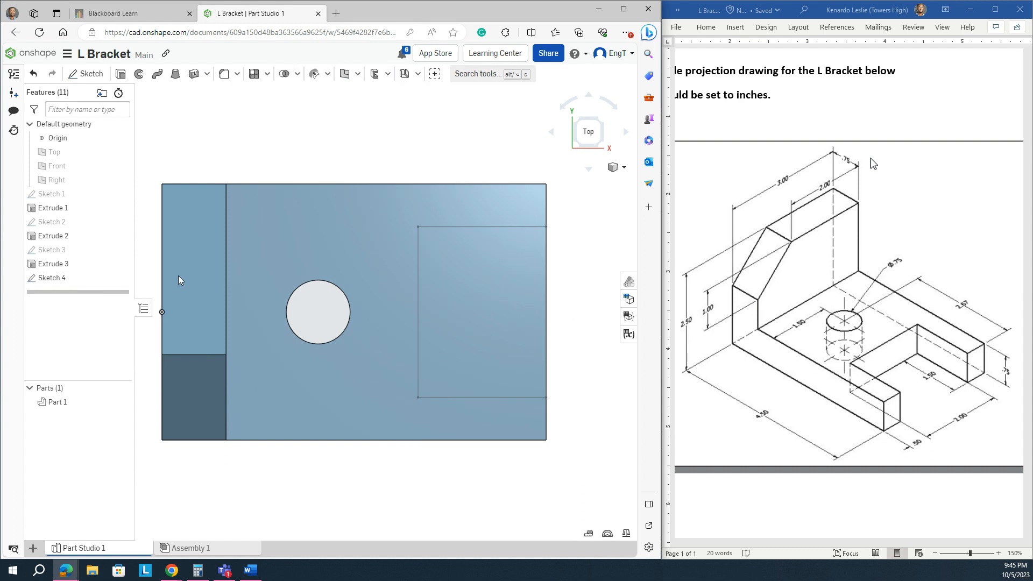
{"action": "right_click", "coordinate": [314, 129]}
{"action": "left_click", "coordinate": [323, 168]}
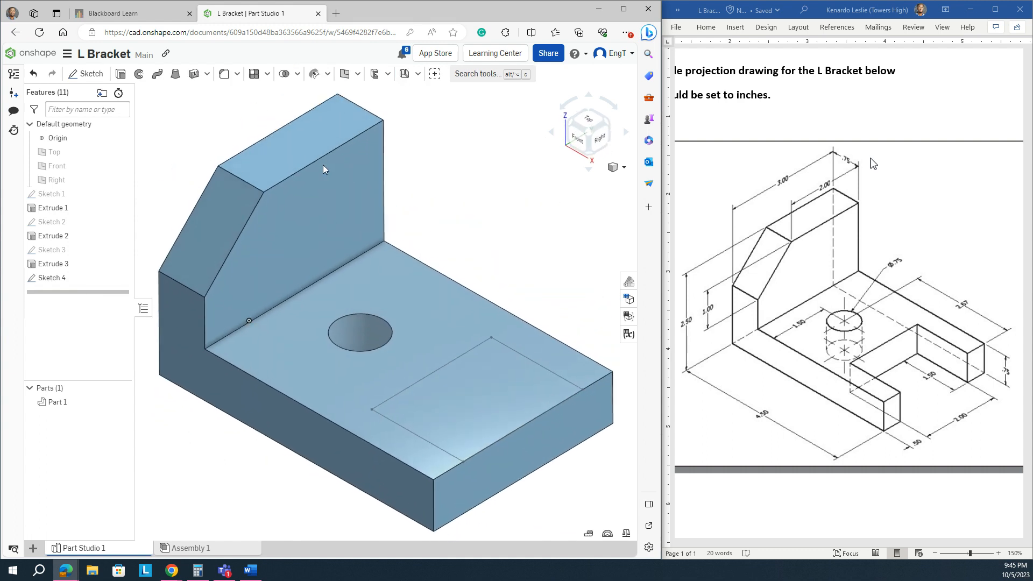
- Cut the end notch by extruding the sketched rectangle as a Remove operation, Through all, into the base
{"action": "left_click", "coordinate": [121, 74]}
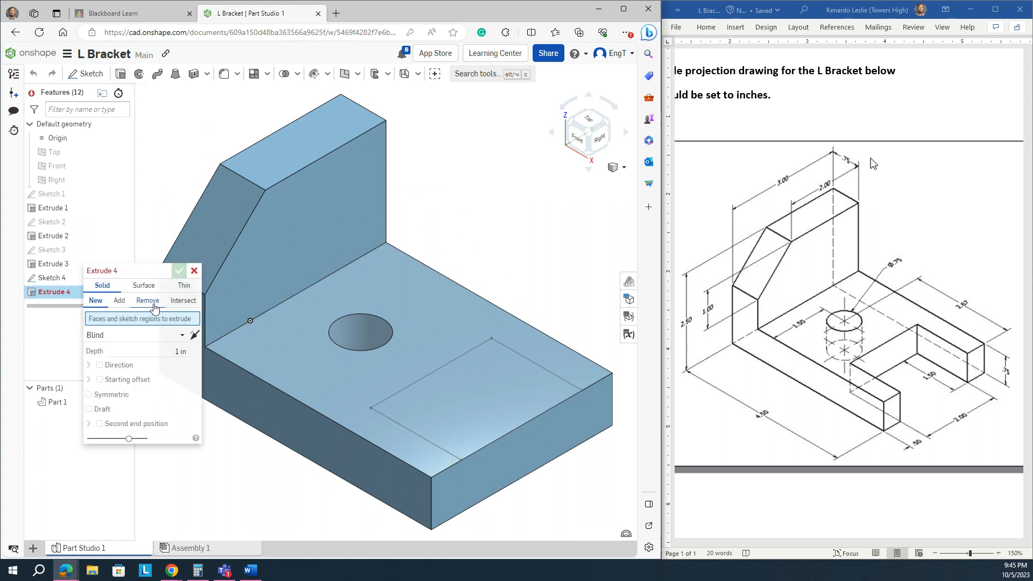
{"action": "left_click", "coordinate": [154, 307]}
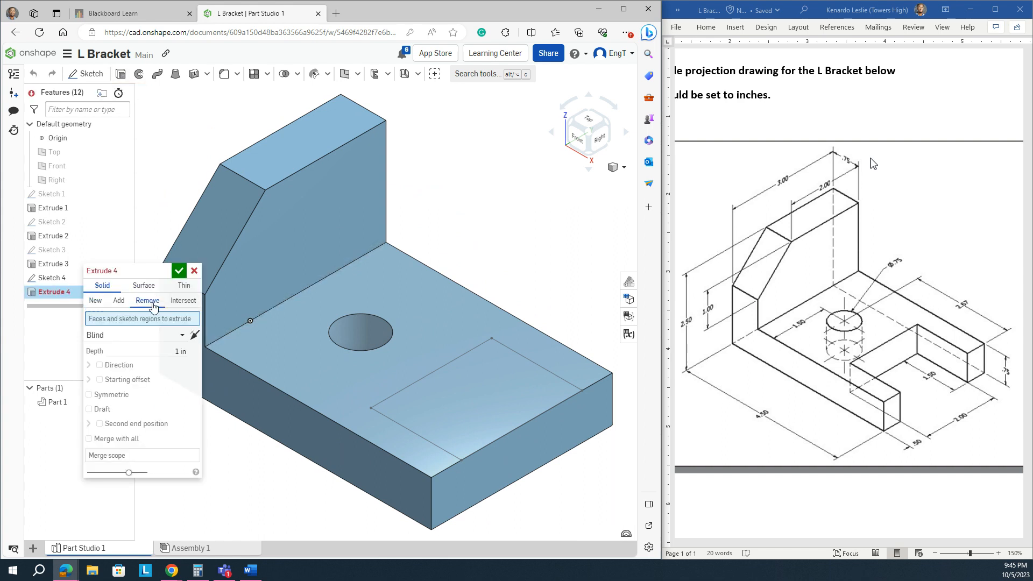
{"action": "left_click", "coordinate": [144, 334]}
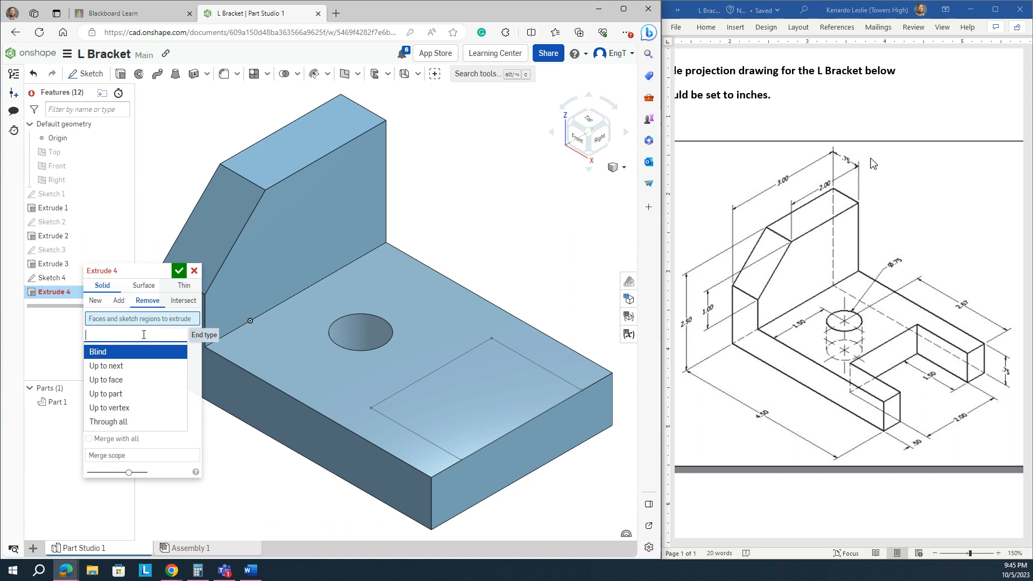
{"action": "left_click", "coordinate": [141, 423]}
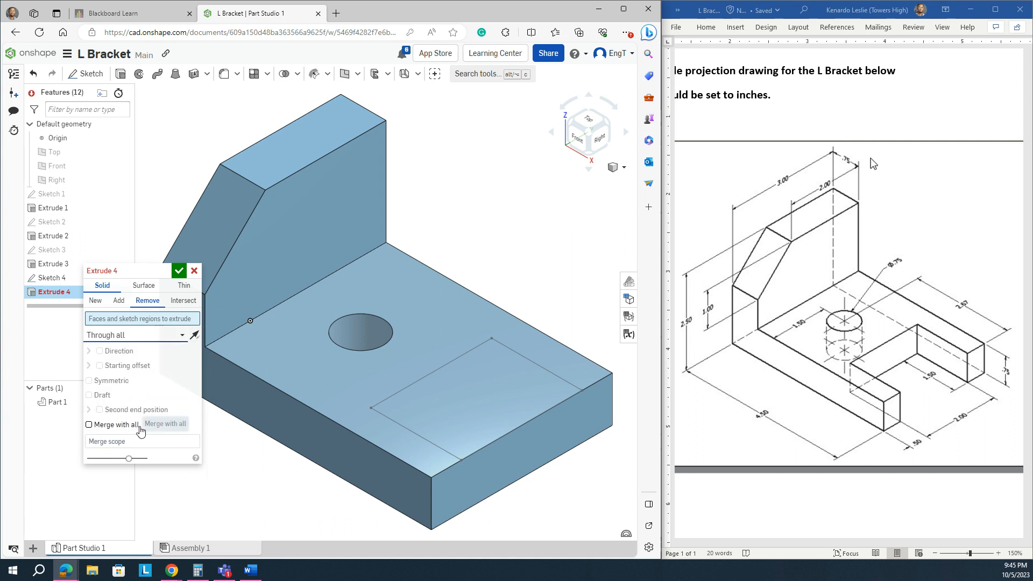
{"action": "left_click", "coordinate": [483, 399]}
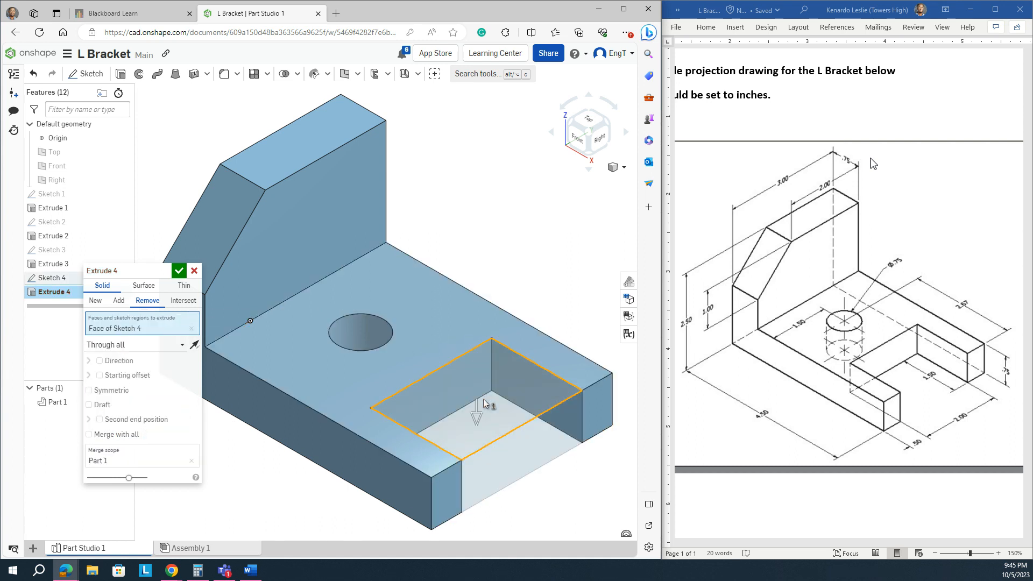
{"action": "left_click", "coordinate": [179, 272]}
{"action": "scroll", "coordinate": [255, 332], "scroll_direction": "down", "scroll_amount": 3}
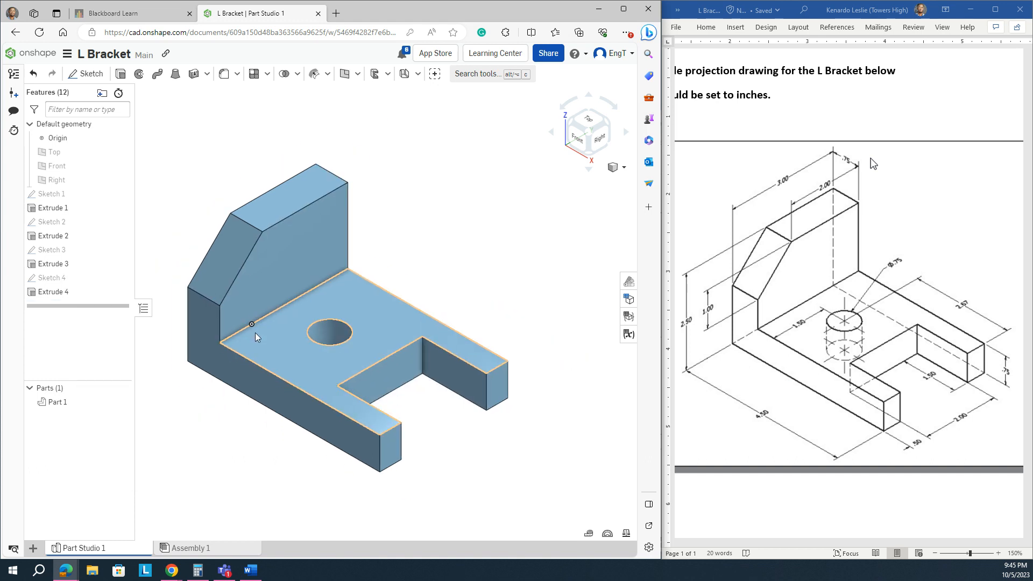
{"action": "scroll", "coordinate": [255, 332], "scroll_direction": "down", "scroll_amount": 2}
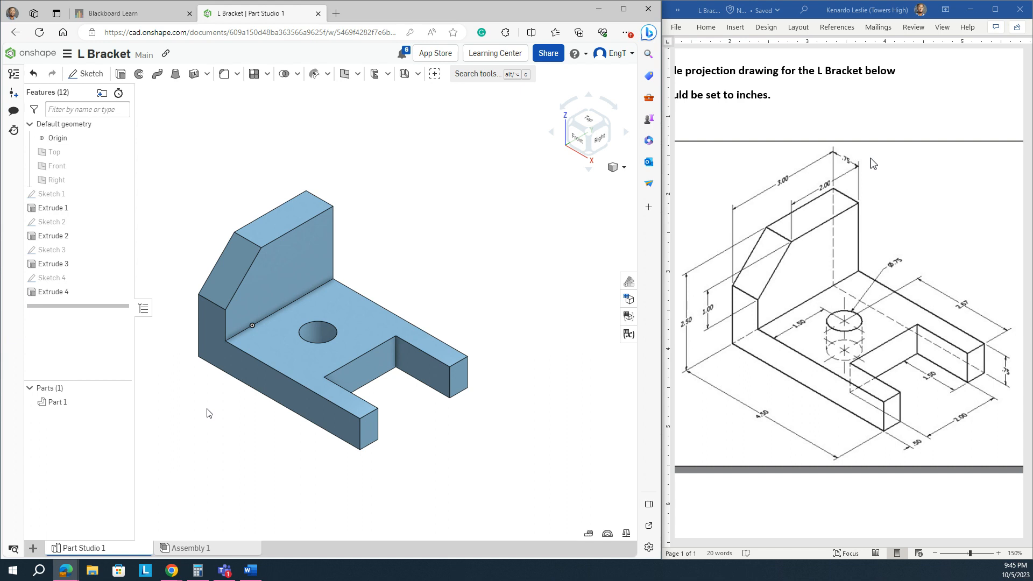
{"action": "middle_click_drag", "start_coordinate": [207, 413], "coordinate": [266, 410]}
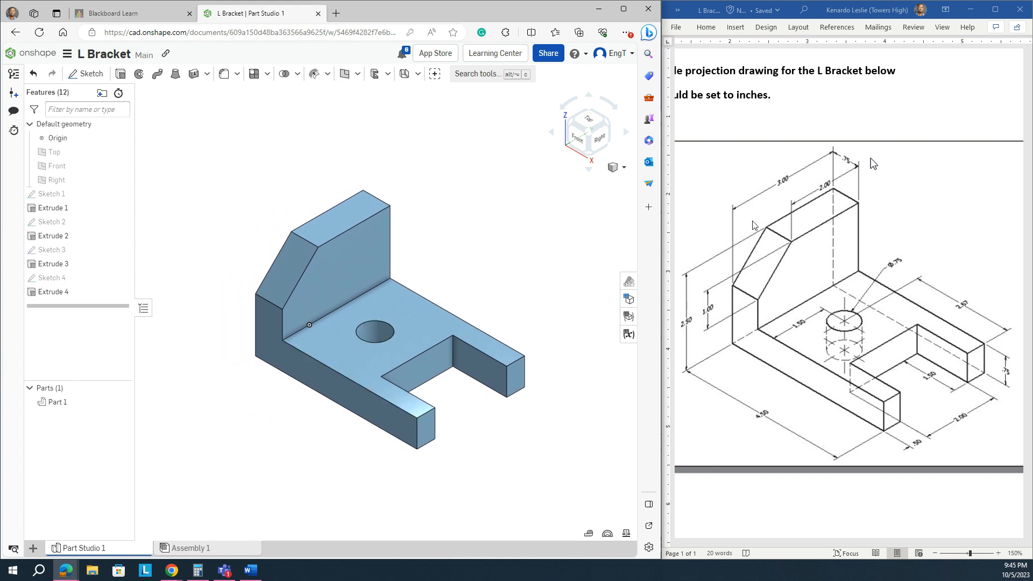